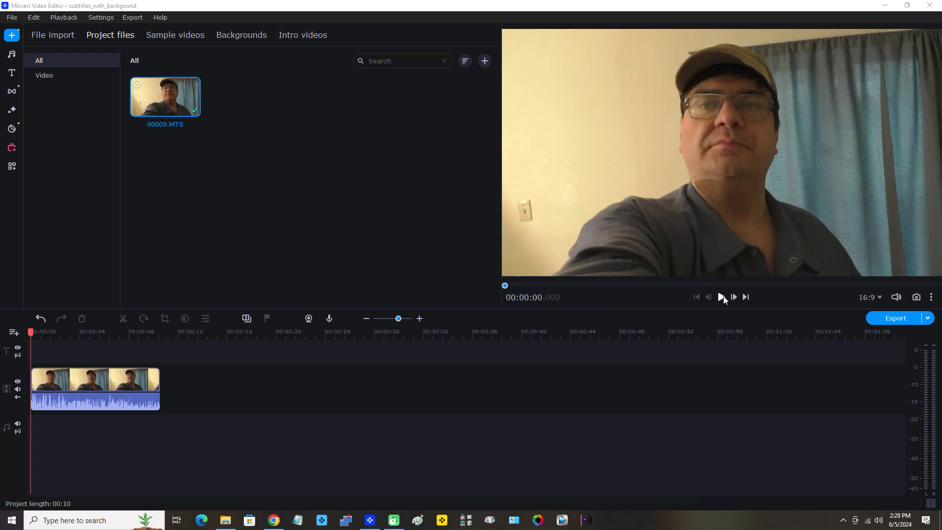
# Play the 00009.MTS webcam clip through to its 10-second end
pyautogui.click(721, 297)
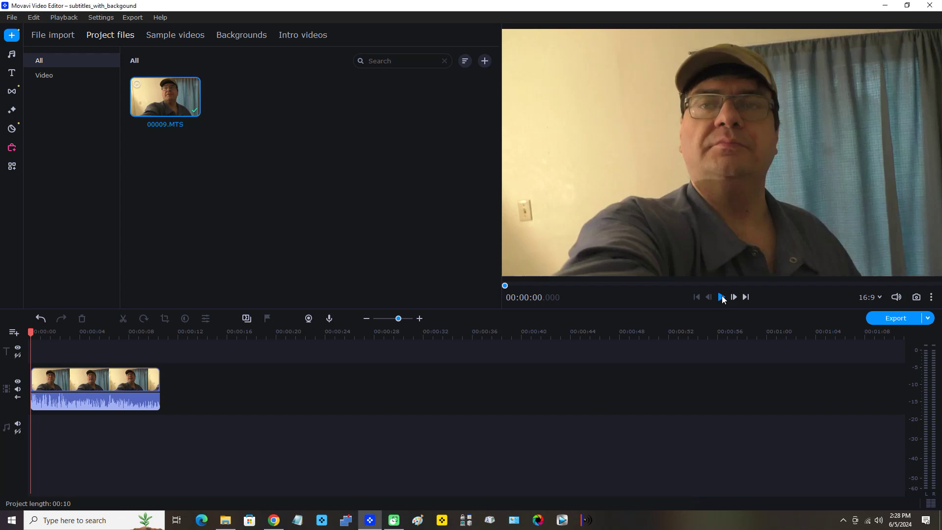
pyautogui.click(722, 297)
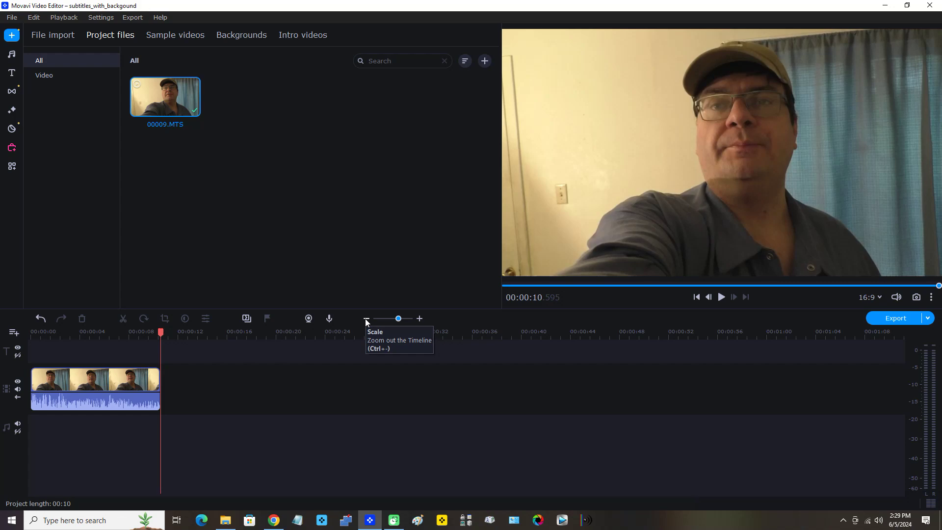
# Zoom the timeline in three steps and set the playhead to 00:00:02.685
pyautogui.click(420, 319)
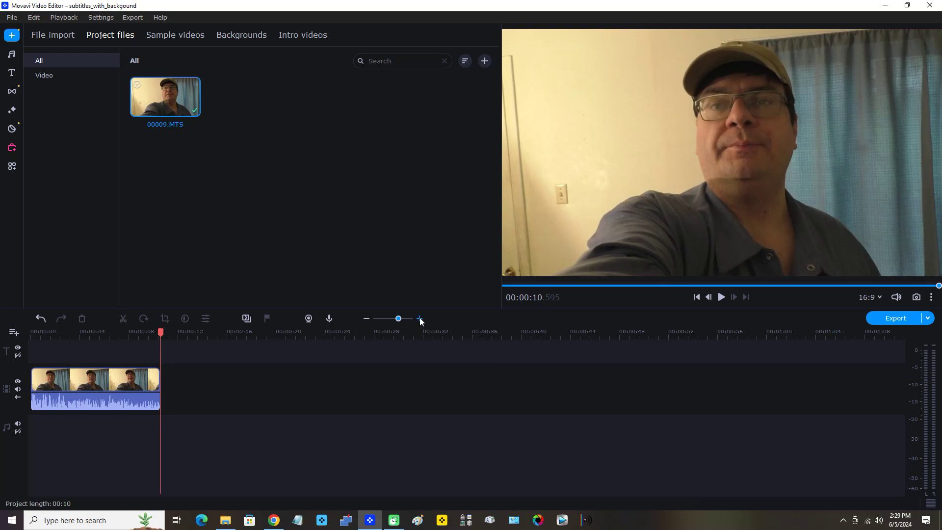
pyautogui.click(420, 319)
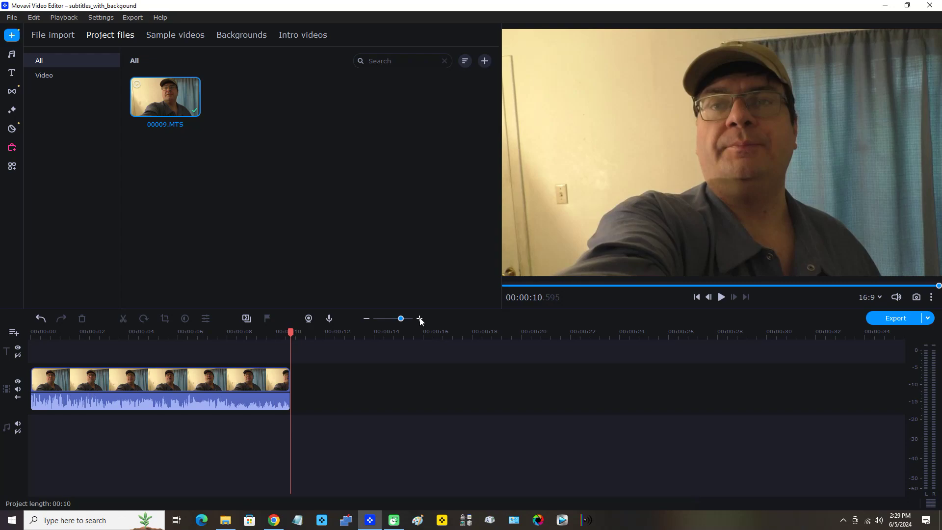
pyautogui.click(420, 319)
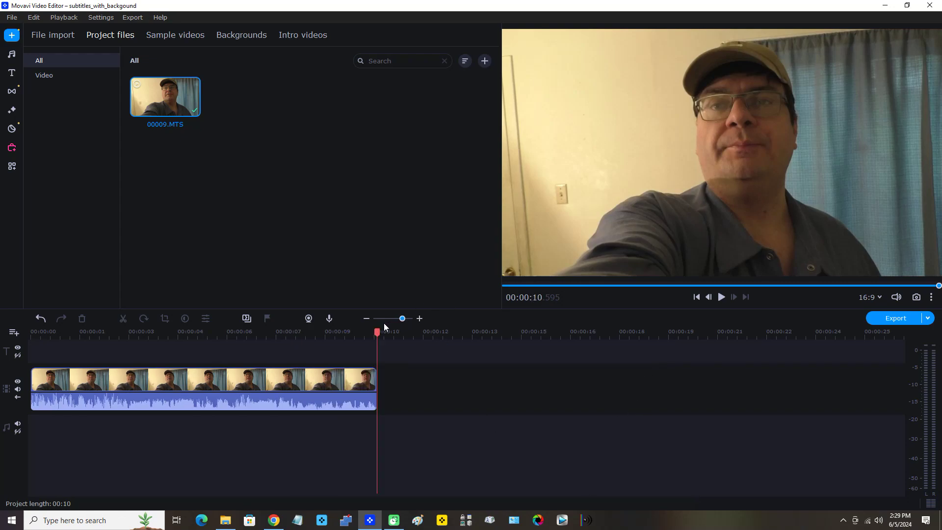
pyautogui.moveTo(377, 331); pyautogui.dragTo(120, 358)
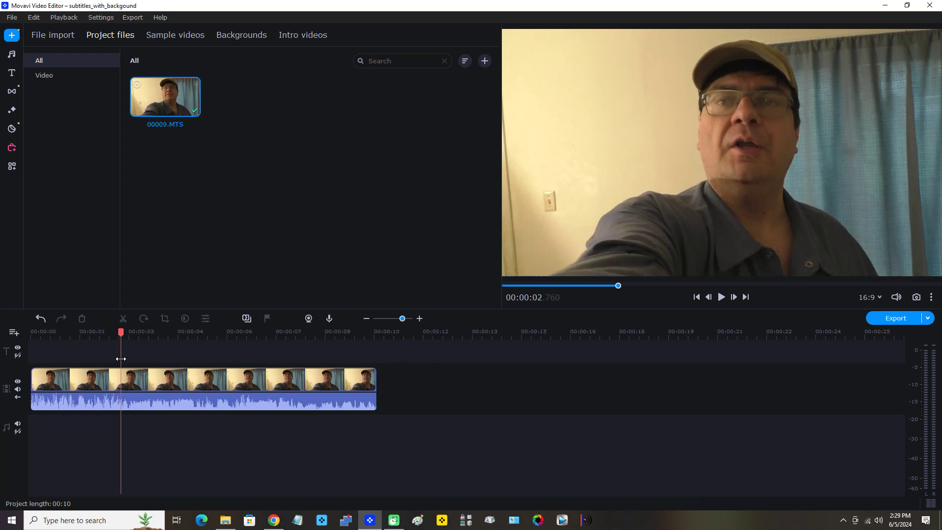
pyautogui.moveTo(120, 358); pyautogui.dragTo(118, 359)
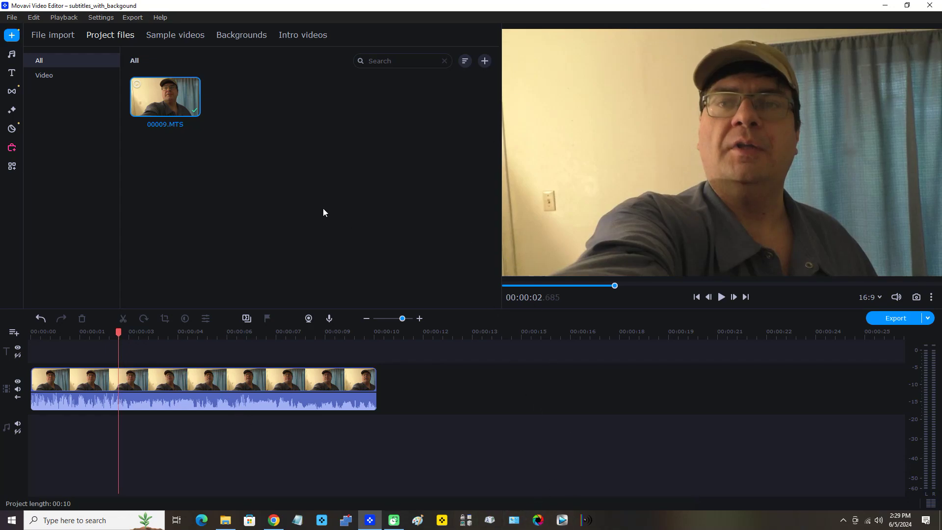
# Filter Titles to Built-in > Basic and drag 'Subtitles with background' toward the title track
pyautogui.click(18, 73)
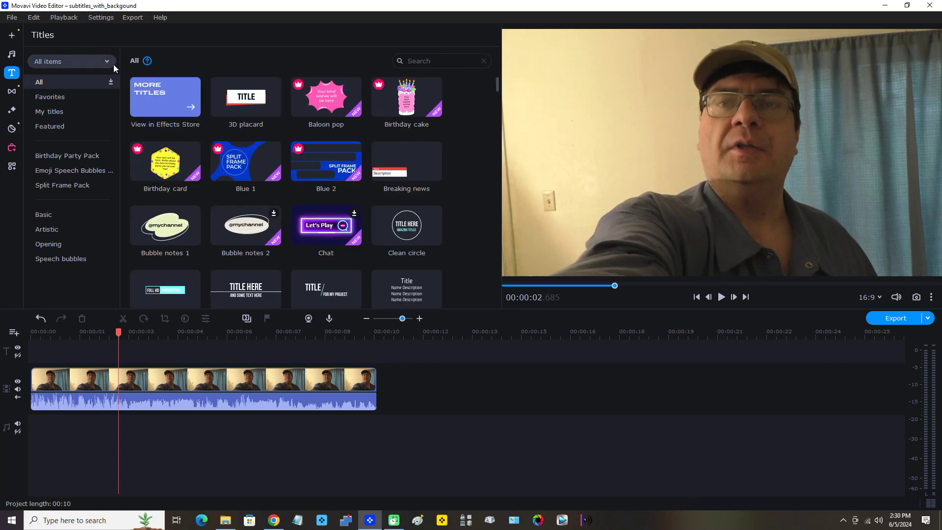
pyautogui.click(107, 62)
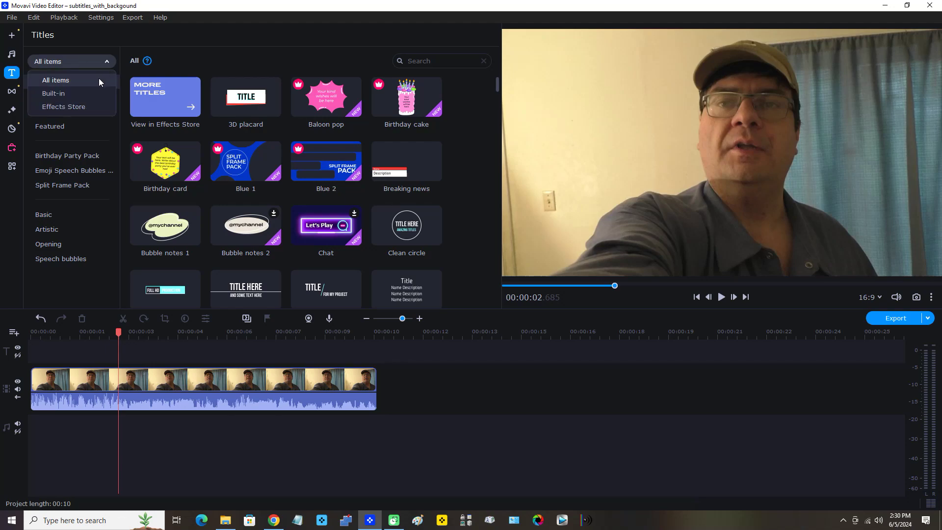
pyautogui.click(90, 93)
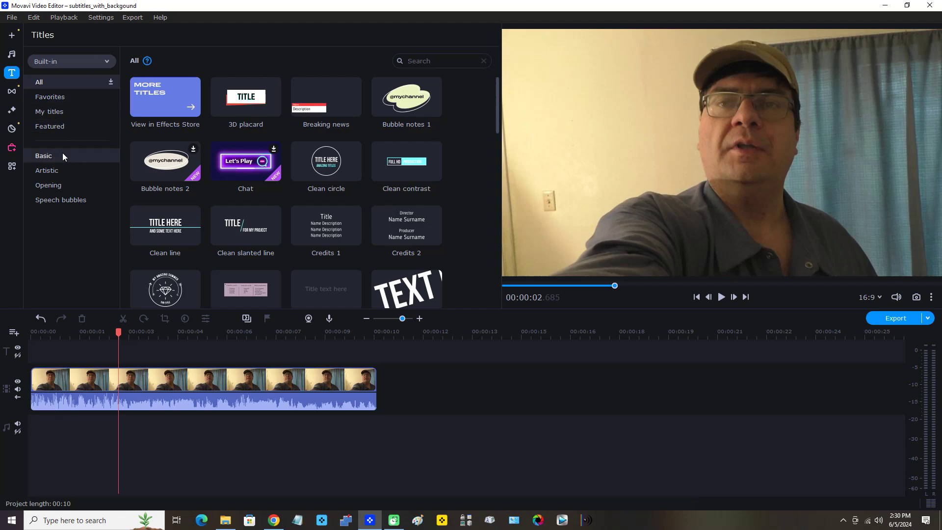
pyautogui.click(47, 157)
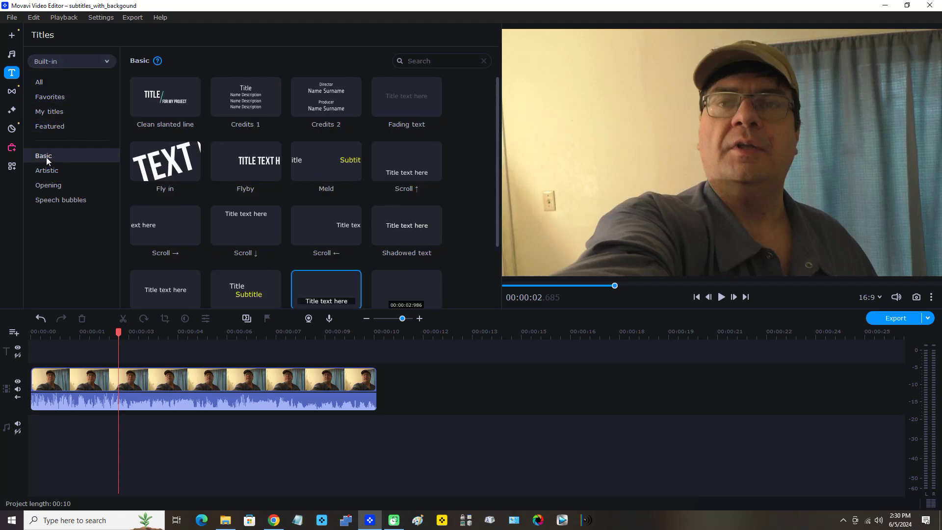
pyautogui.scroll(-2, 386, 116)
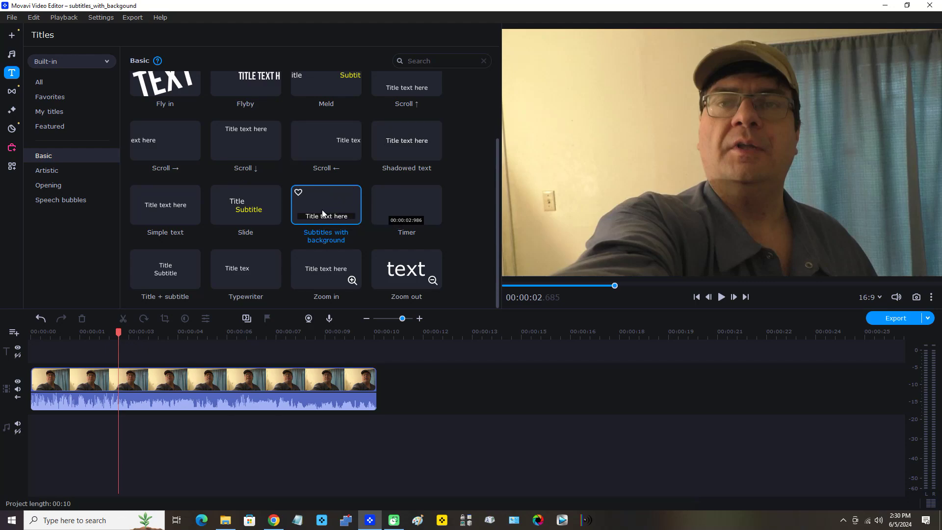
pyautogui.moveTo(321, 210); pyautogui.dragTo(123, 348)
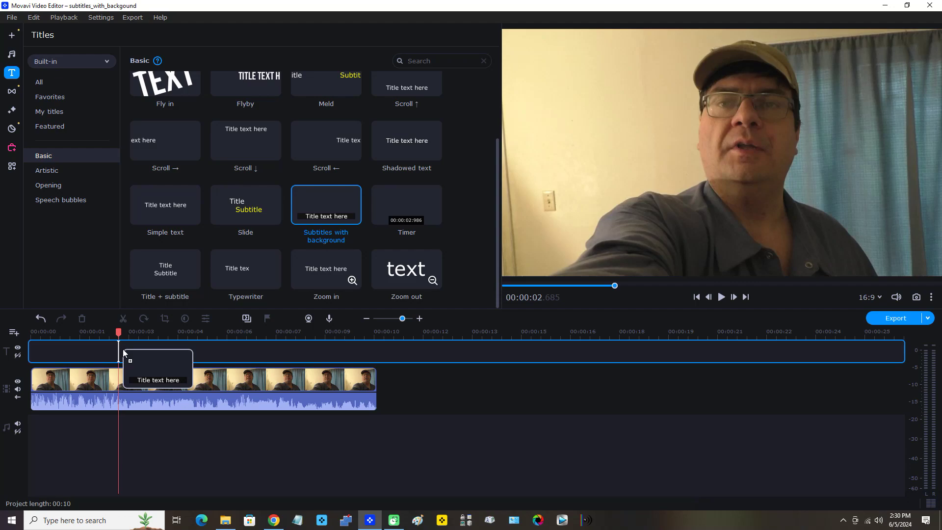
# Drop the title at the playhead and type 'Okay I am using Movavi Video Editor 2023'
pyautogui.moveTo(122, 348); pyautogui.dragTo(123, 348)
pyautogui.moveTo(123, 348); pyautogui.dragTo(122, 348)
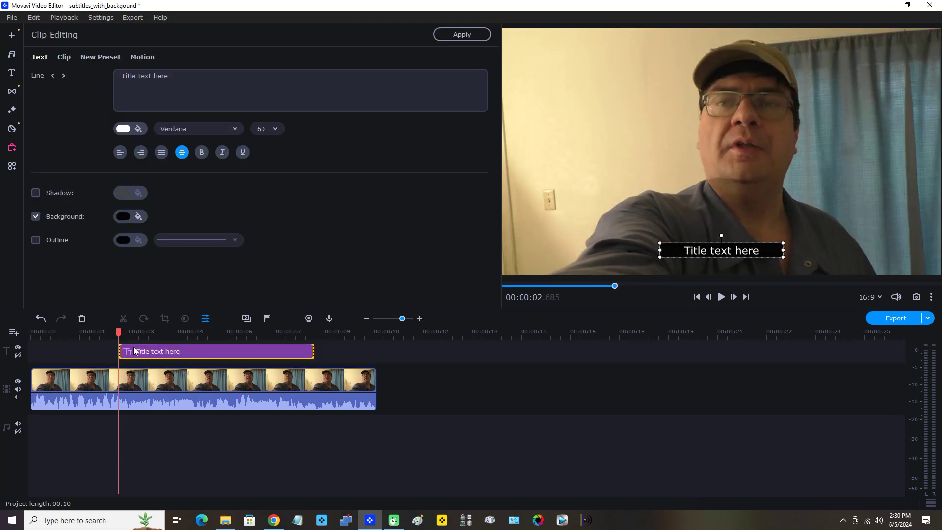
pyautogui.click(133, 350)
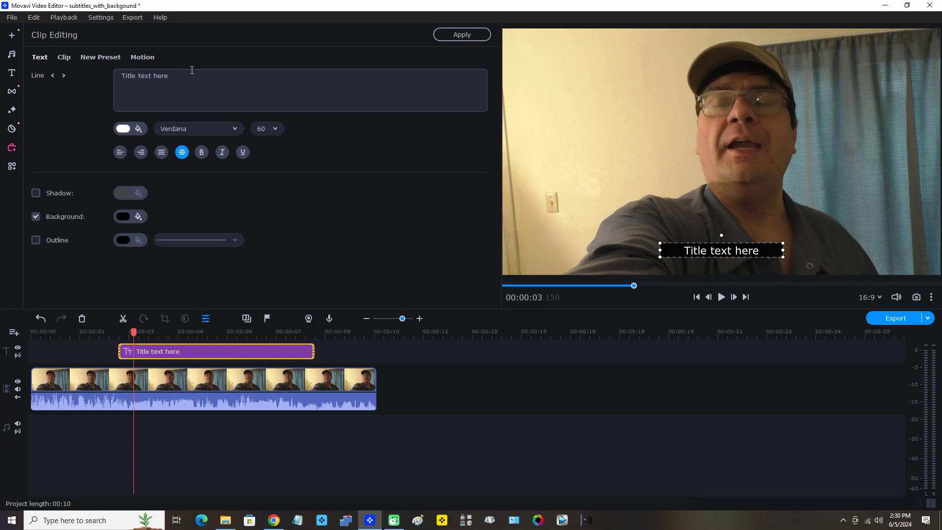
pyautogui.click(198, 75)
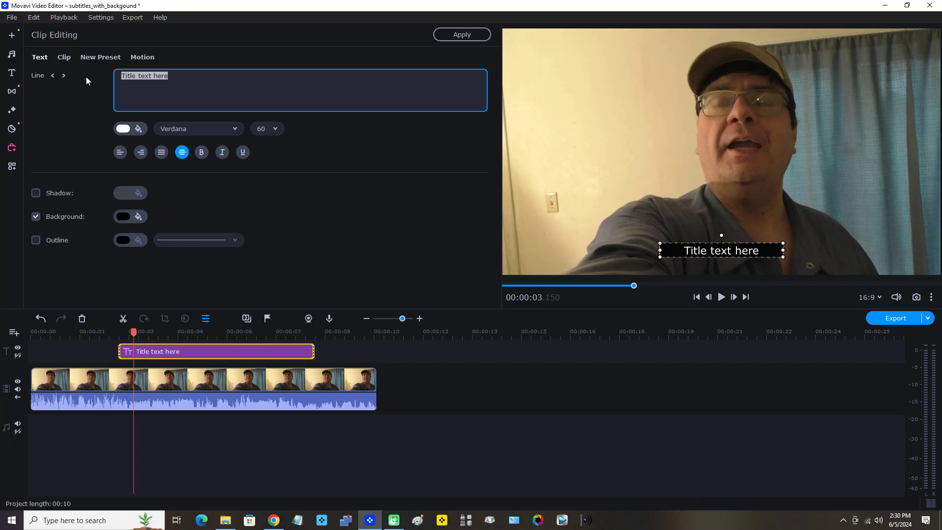
pyautogui.write('Okay I')
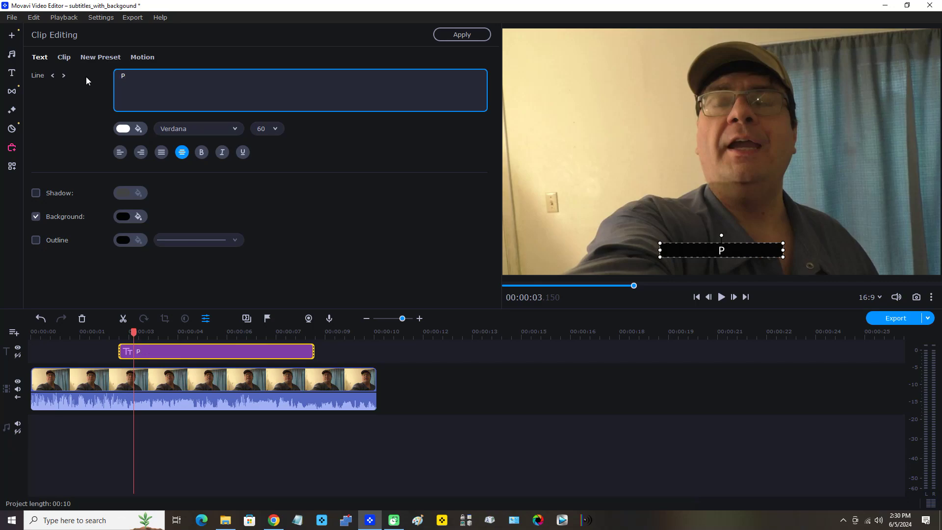
pyautogui.write(' am us')
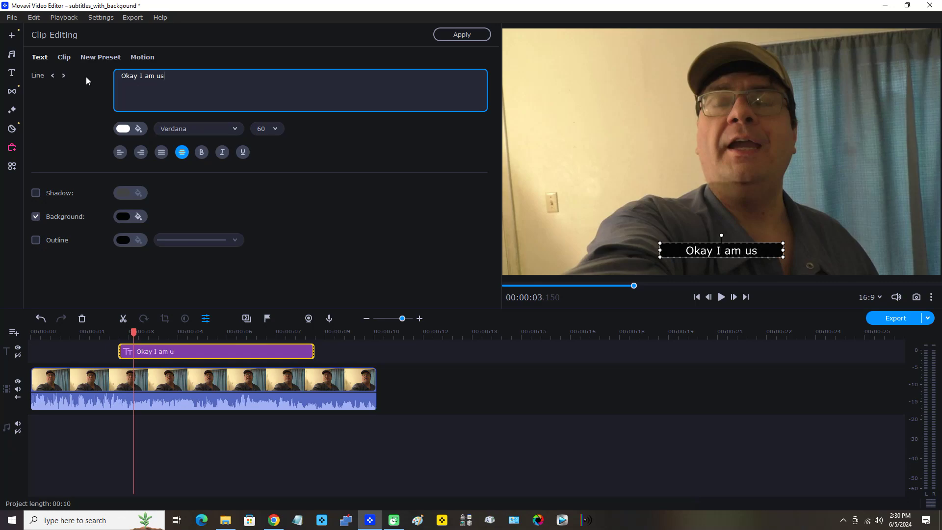
pyautogui.write('ing Movavi ')
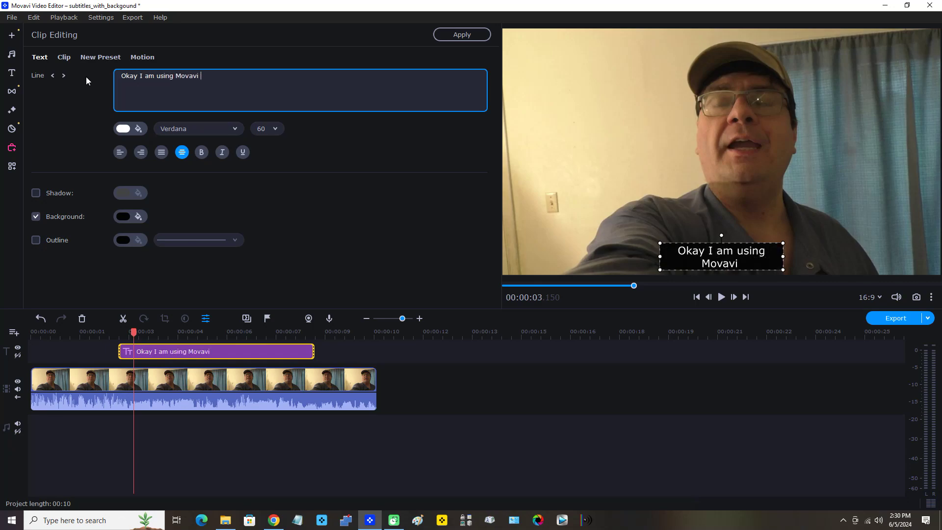
pyautogui.write('Video Editor 20')
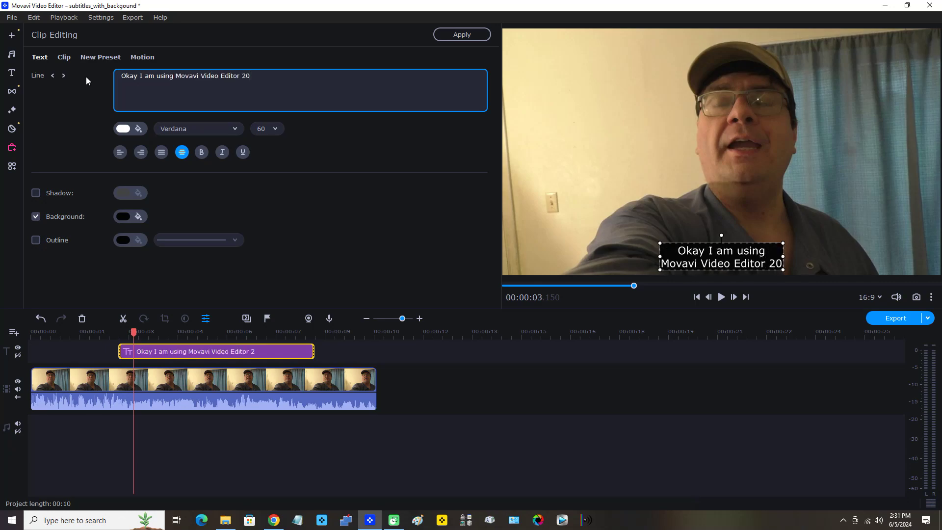
pyautogui.write('23')
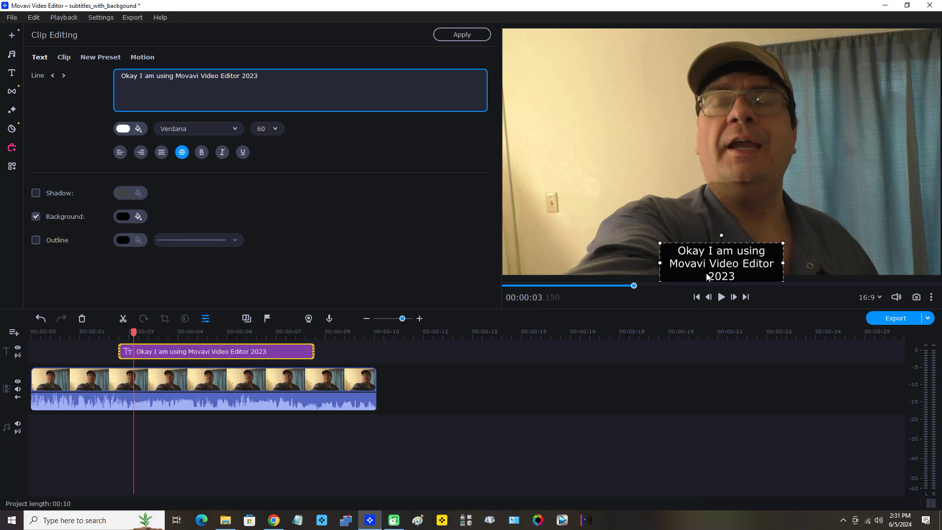
# Raise the caption box in the frame and make its text bold
pyautogui.click(723, 263)
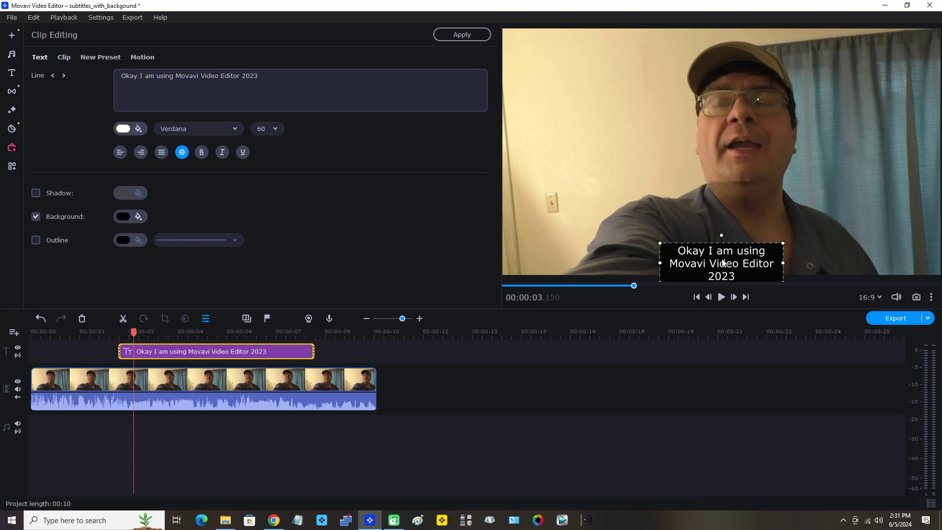
pyautogui.moveTo(723, 263); pyautogui.dragTo(722, 202)
pyautogui.moveTo(722, 203); pyautogui.dragTo(722, 204)
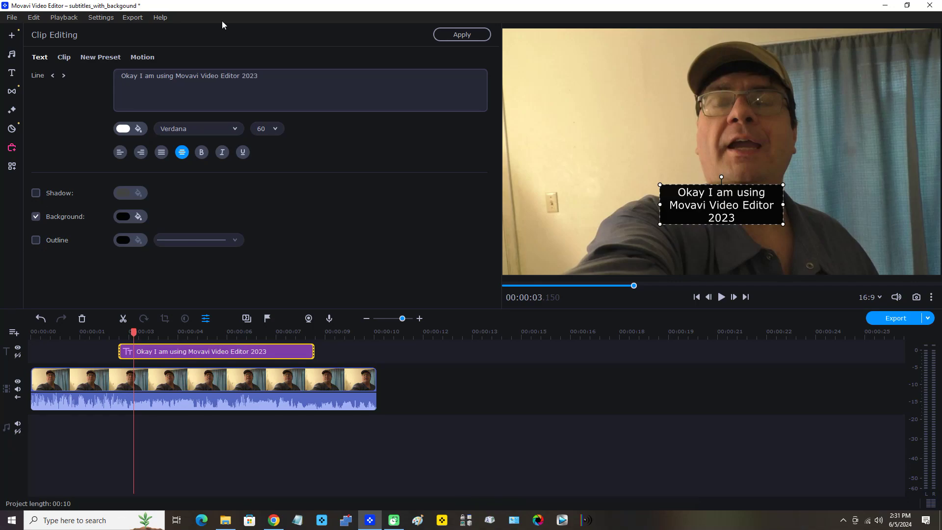
pyautogui.click(201, 154)
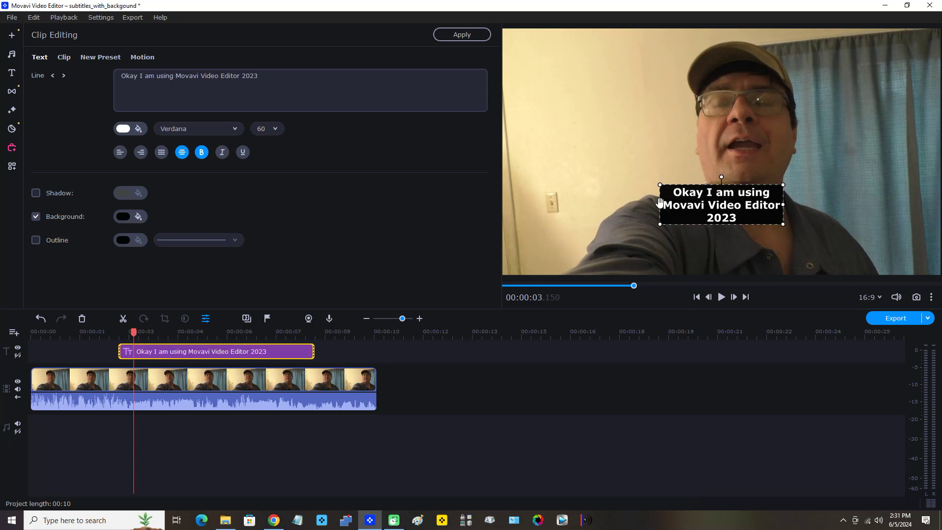
# Widen the caption box to a single line and centre it horizontally
pyautogui.moveTo(660, 204); pyautogui.dragTo(531, 212)
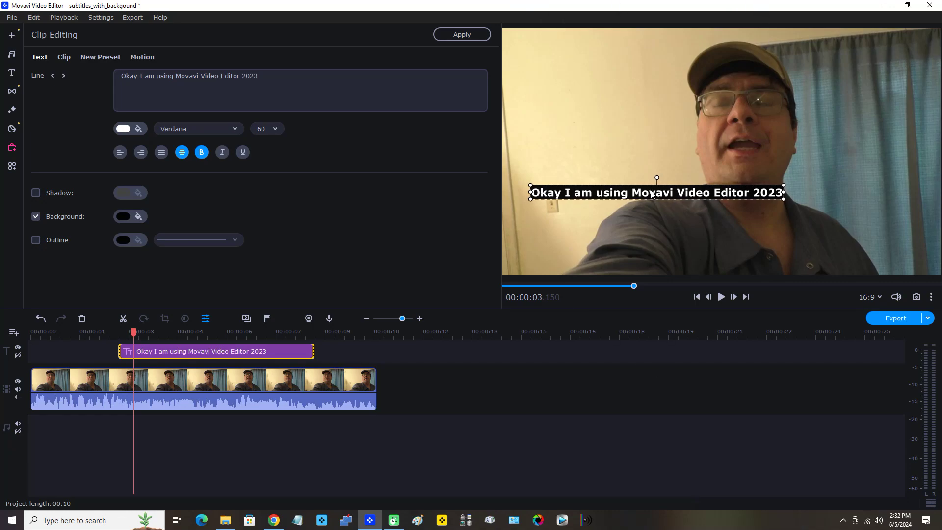
pyautogui.moveTo(650, 194); pyautogui.dragTo(715, 197)
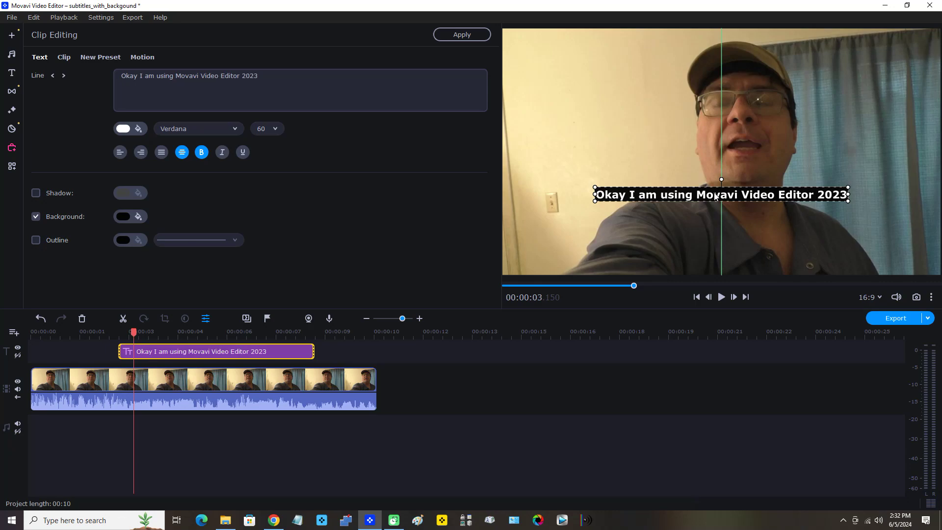
pyautogui.moveTo(715, 197); pyautogui.dragTo(716, 197)
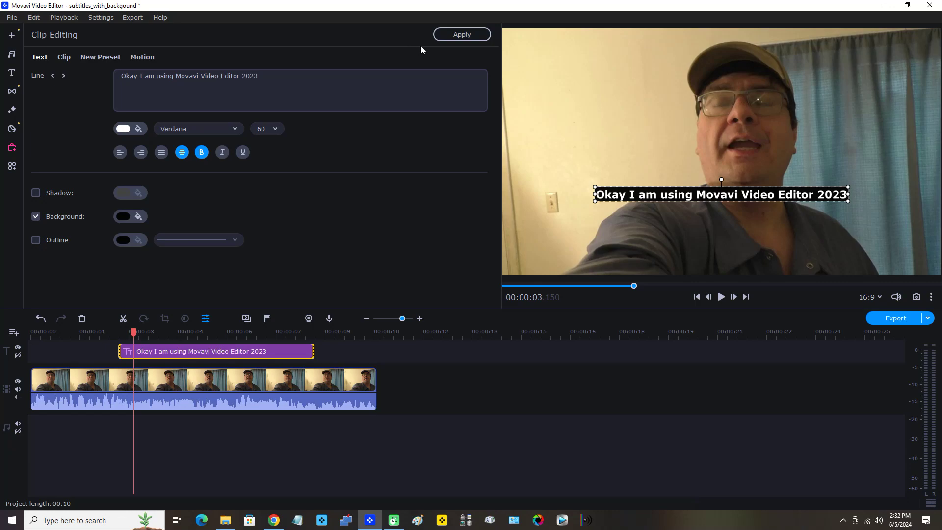
# Apply the caption edits, replay from about 2.6 s, and park the playhead at 00:00:06.390
pyautogui.click(451, 35)
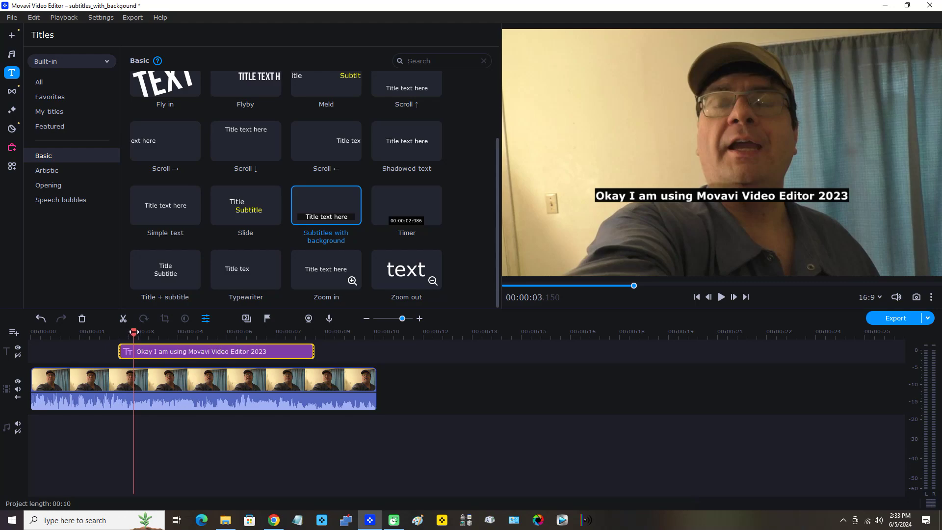
pyautogui.moveTo(133, 332); pyautogui.dragTo(113, 333)
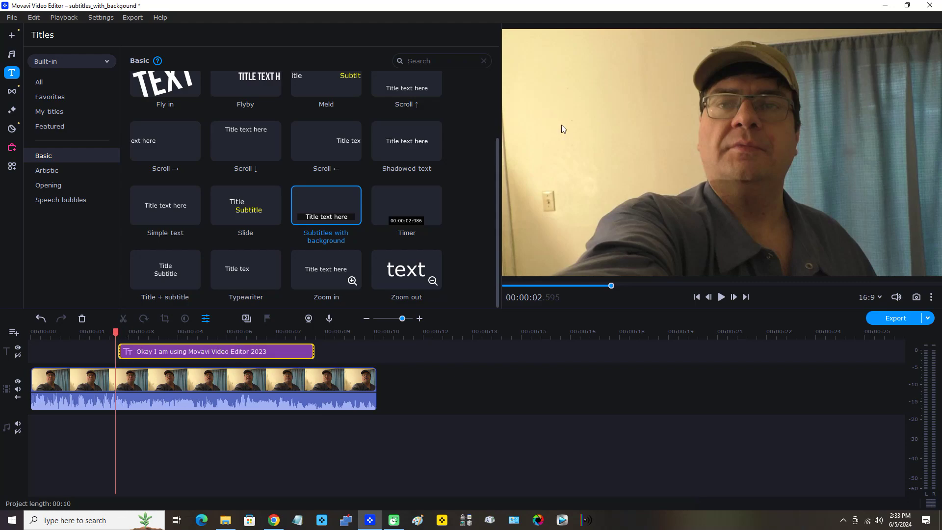
pyautogui.click(720, 297)
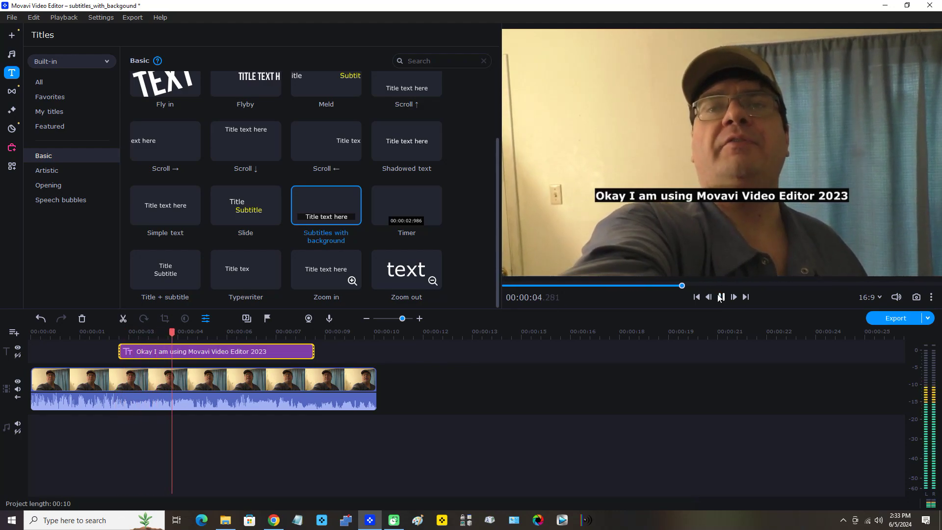
pyautogui.click(719, 297)
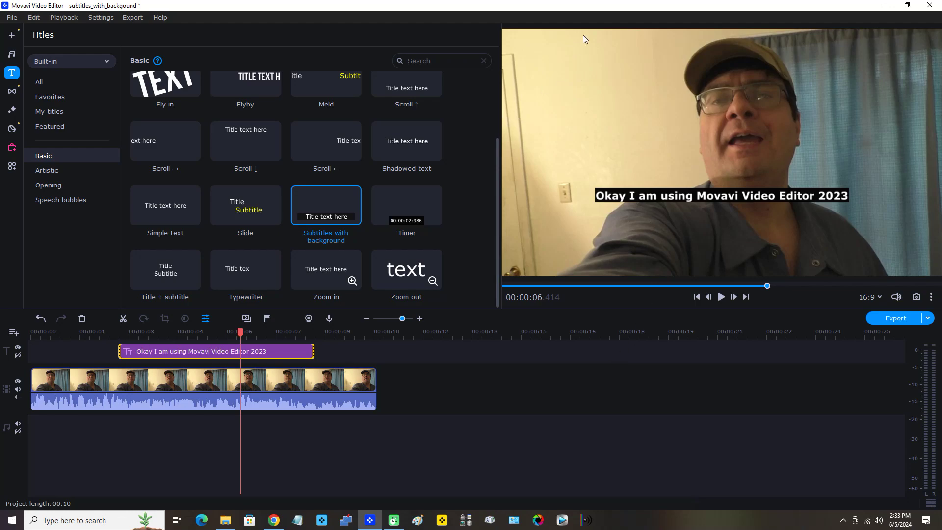
pyautogui.click(240, 354)
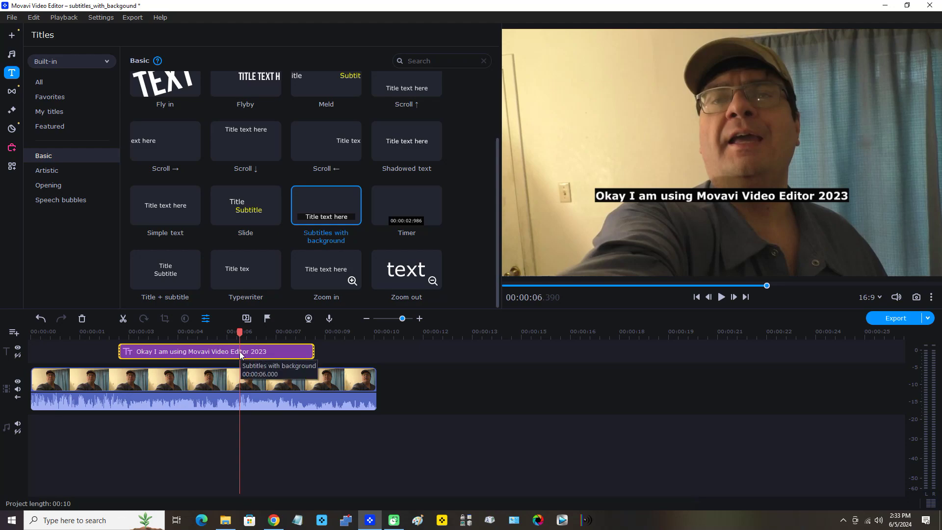
# Split the caption clip at 00:00:06.390 and delete the trailing piece
pyautogui.rightClick(240, 352)
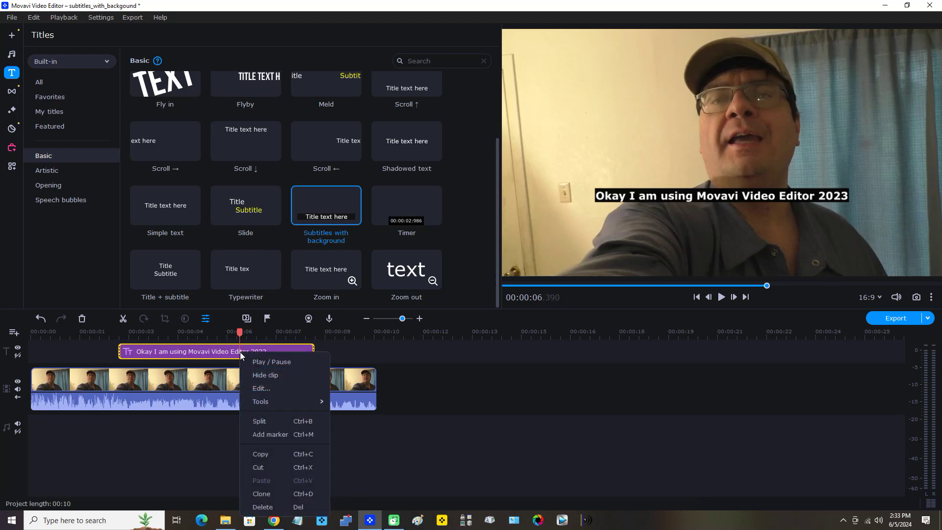
pyautogui.click(263, 422)
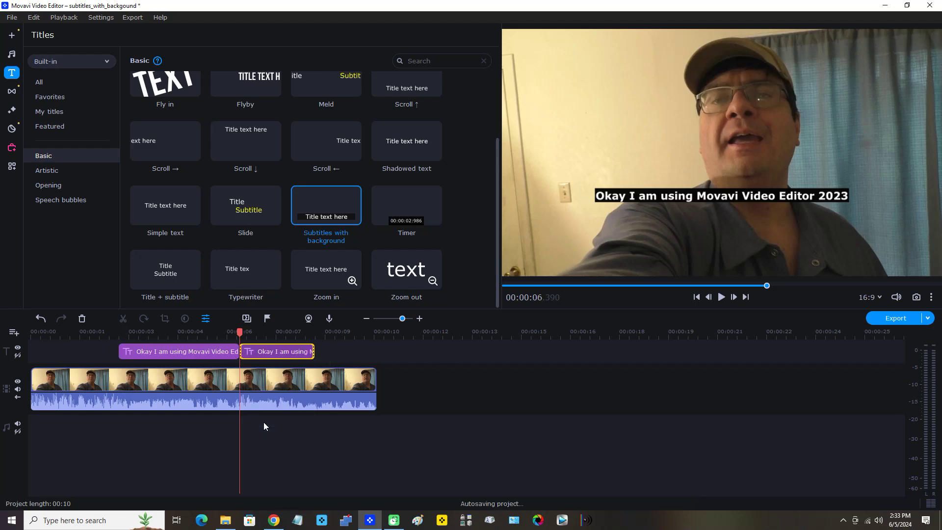
pyautogui.rightClick(272, 352)
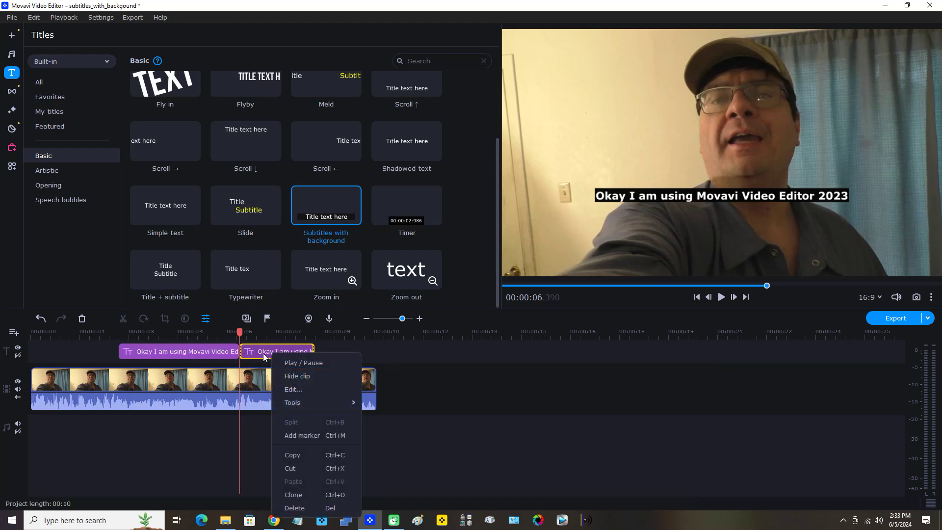
pyautogui.click(263, 353)
pyautogui.rightClick(260, 353)
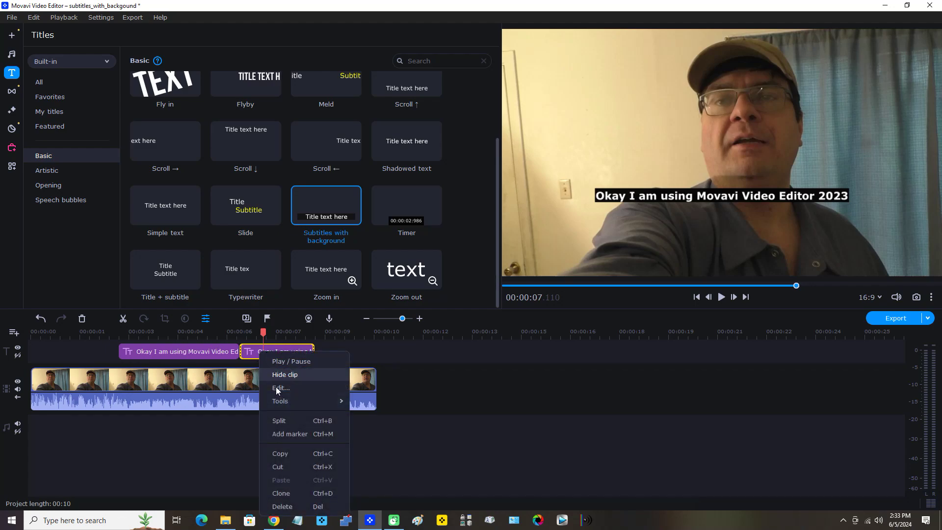
pyautogui.click(292, 505)
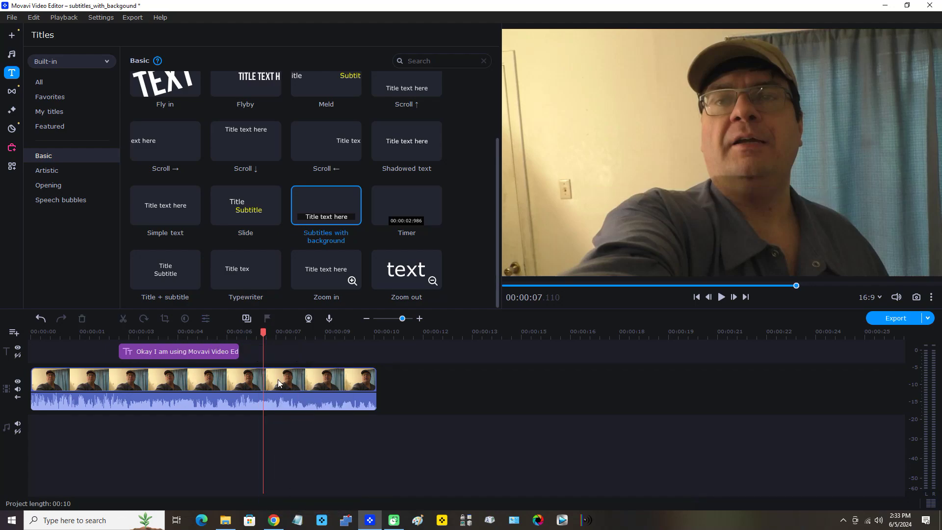
# Drop a second 'Subtitles with background' title right at the first caption's end
pyautogui.moveTo(264, 332); pyautogui.dragTo(243, 338)
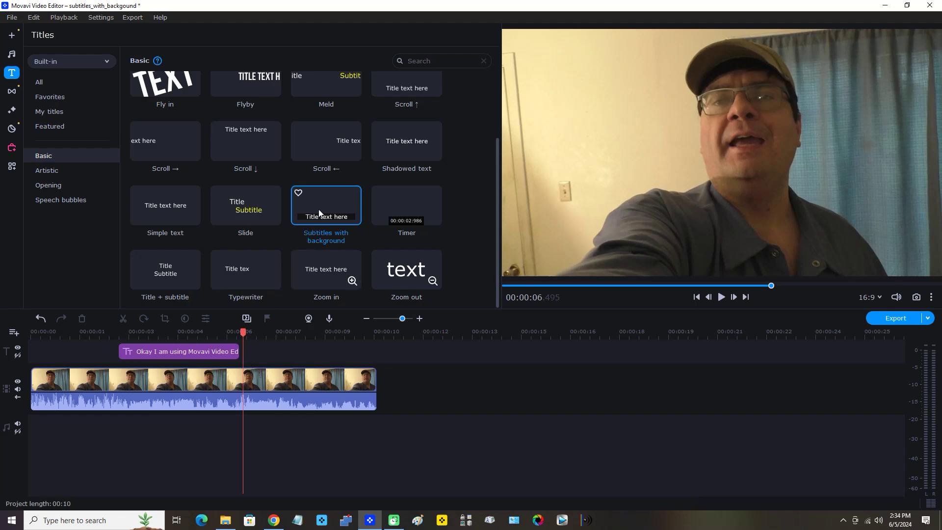
pyautogui.moveTo(324, 205); pyautogui.dragTo(243, 342)
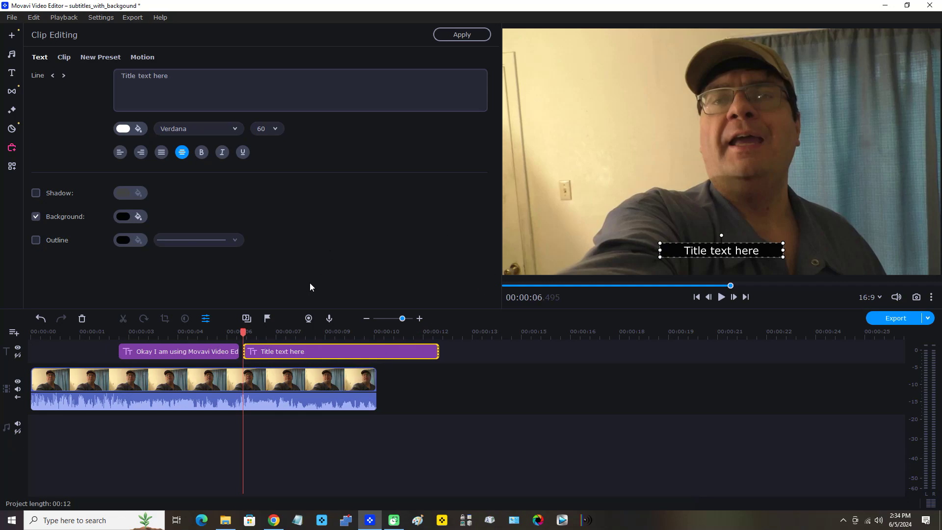
# Replace the second caption's placeholder with 'and I am going to now discuss adding subtitles with background'
pyautogui.click(264, 354)
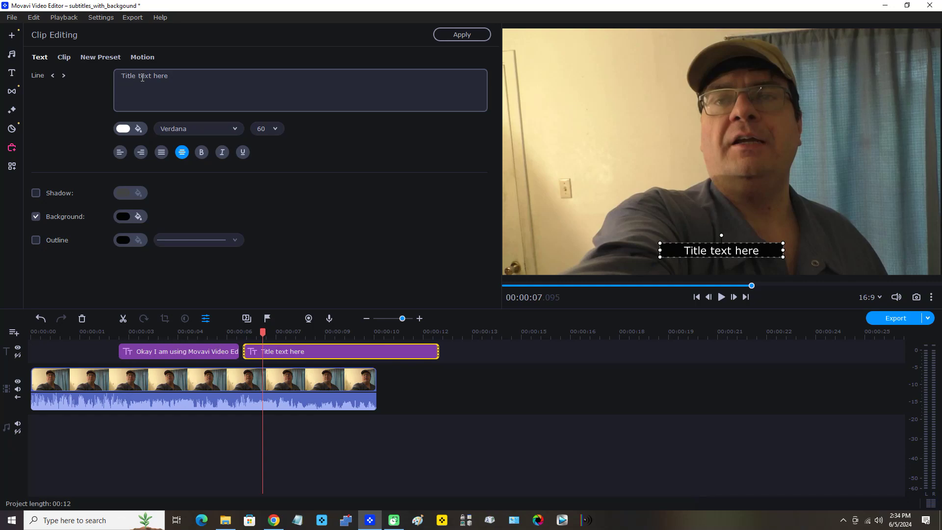
pyautogui.tripleClick(142, 77)
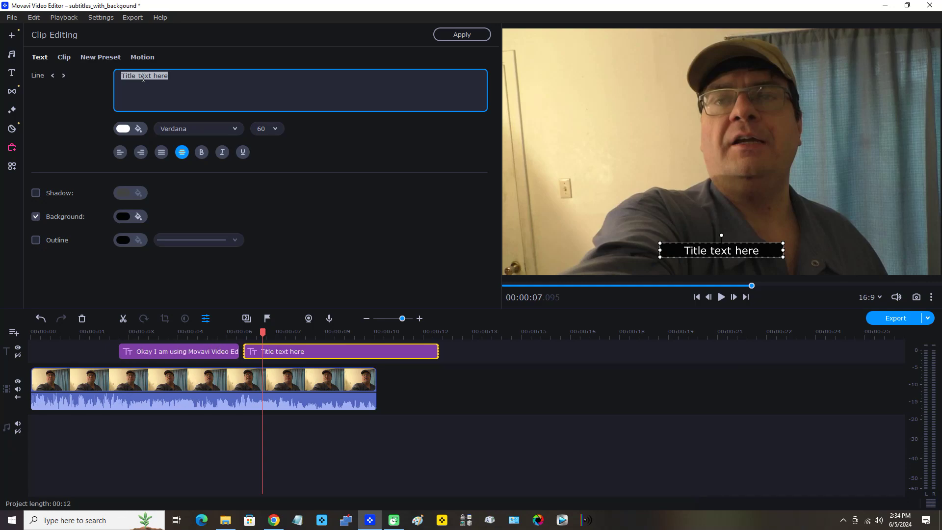
pyautogui.write('an')
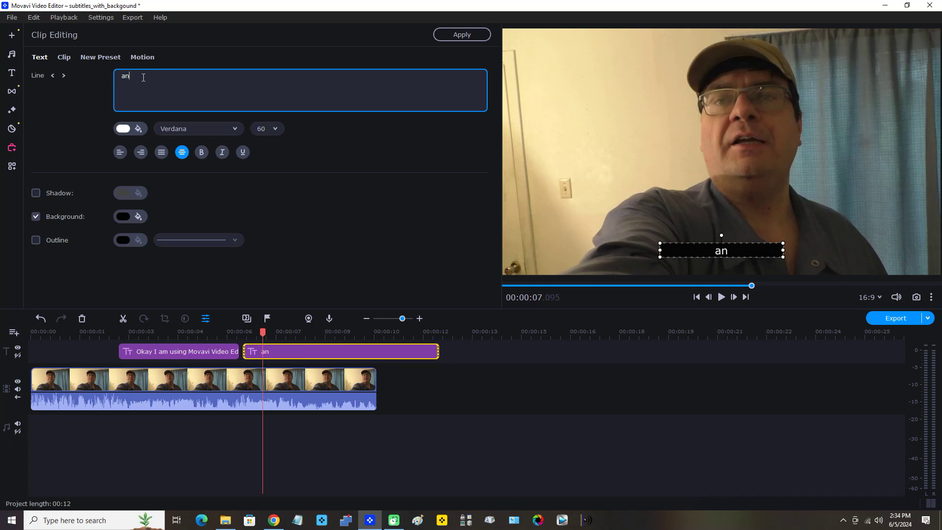
pyautogui.write('d I am going to n')
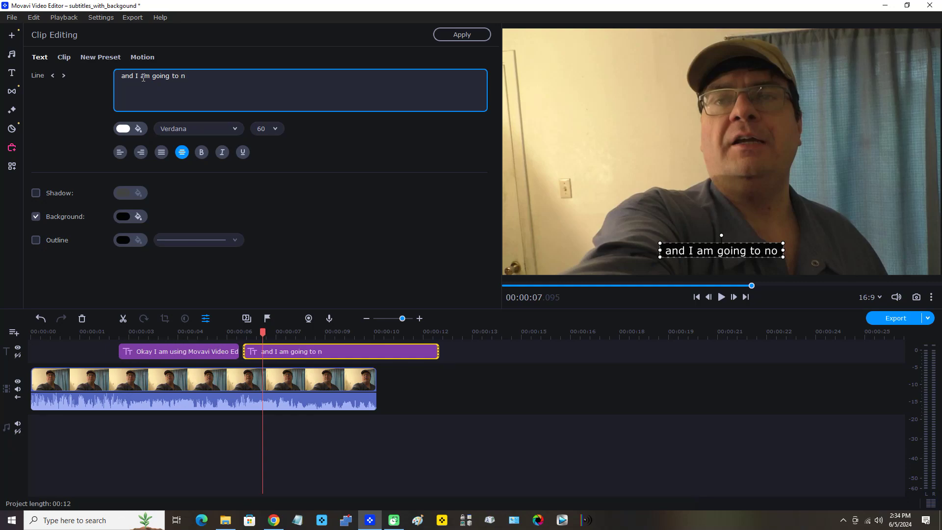
pyautogui.write('ow discuss adding su')
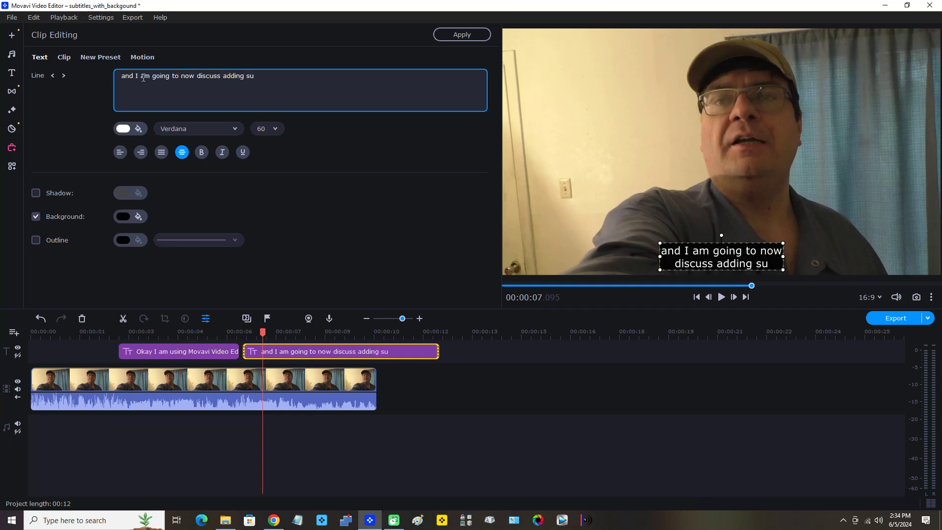
pyautogui.write('btitles with backgr')
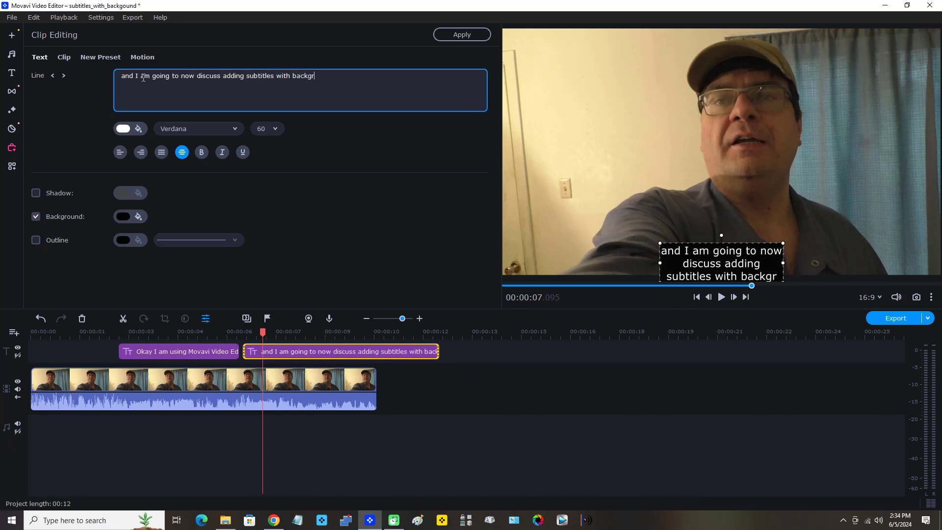
pyautogui.write('ound')
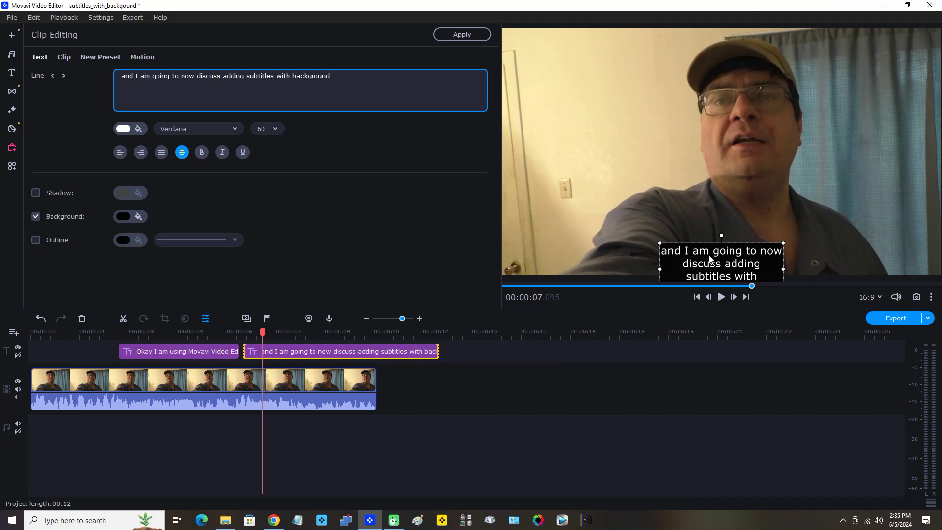
# Bold the second caption, move it up the centre line, and widen it leftward to two lines
pyautogui.click(201, 152)
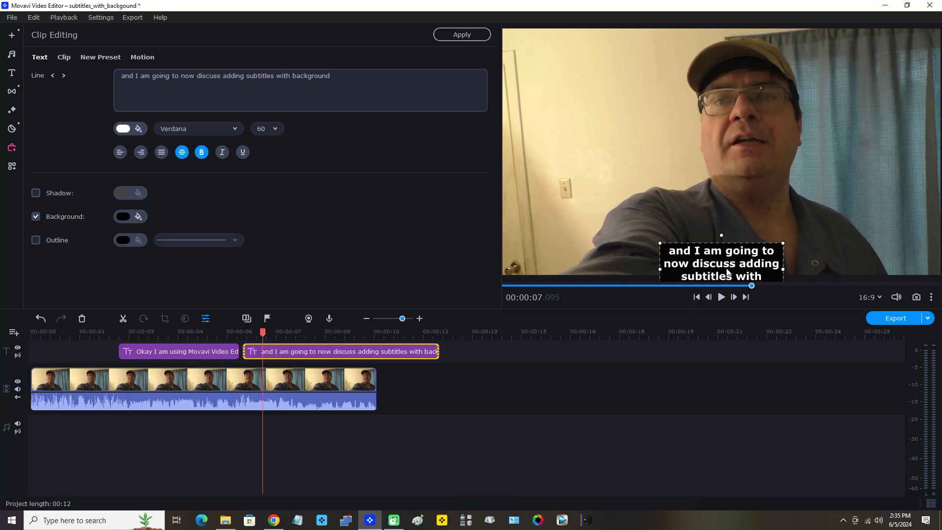
pyautogui.moveTo(727, 262); pyautogui.dragTo(729, 211)
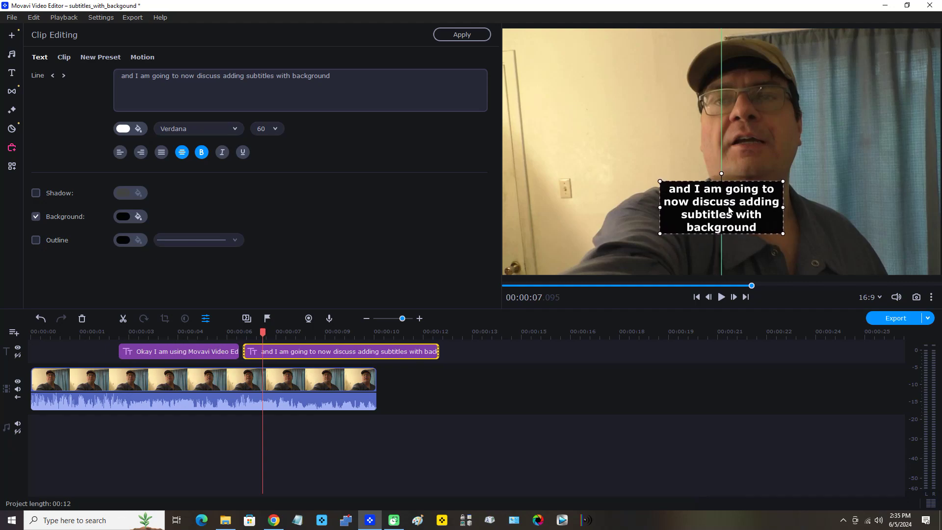
pyautogui.moveTo(729, 211); pyautogui.dragTo(729, 209)
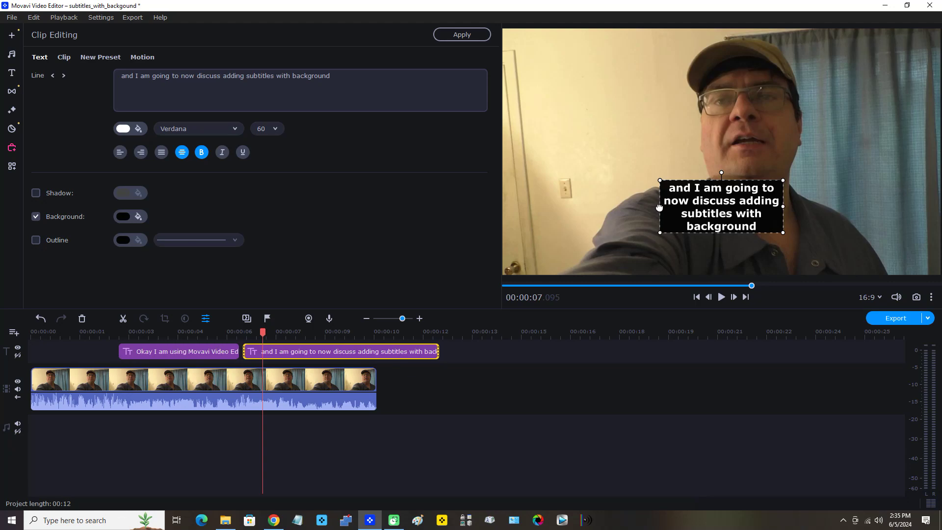
pyautogui.moveTo(660, 207); pyautogui.dragTo(510, 216)
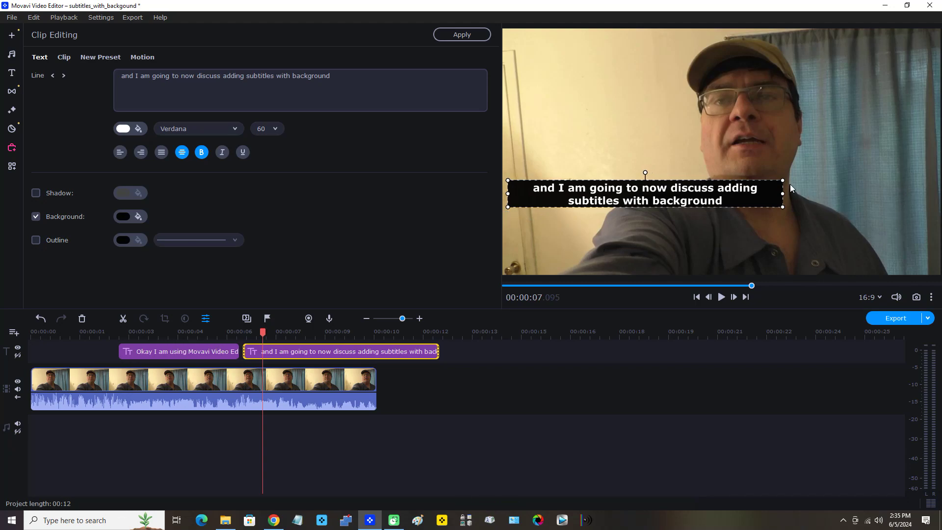
# Widen the second caption box to one line, centre it on the green guide, and apply
pyautogui.moveTo(783, 193); pyautogui.dragTo(911, 190)
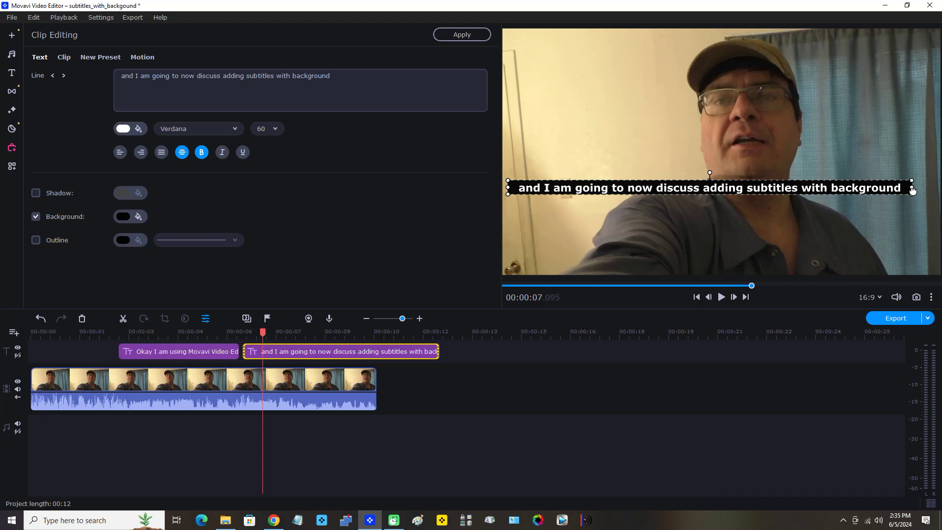
pyautogui.moveTo(708, 190); pyautogui.dragTo(721, 190)
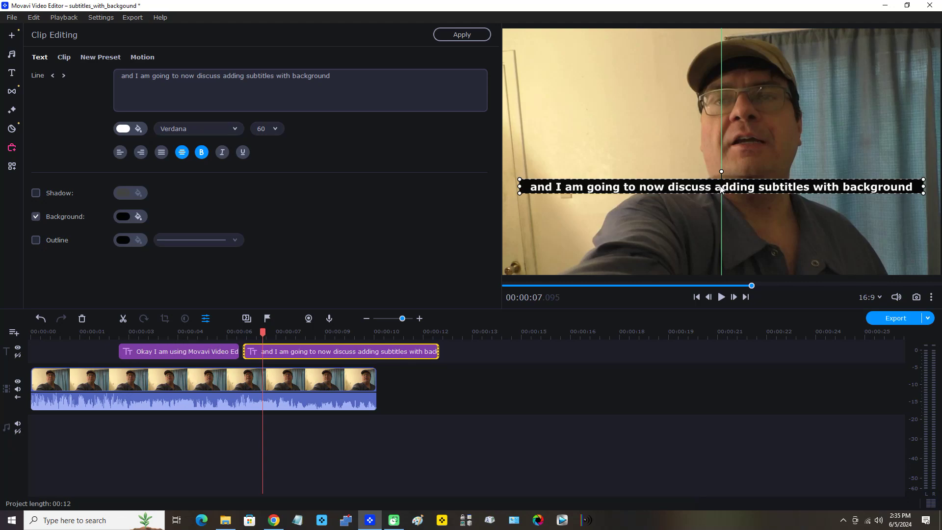
pyautogui.moveTo(722, 190); pyautogui.dragTo(721, 190)
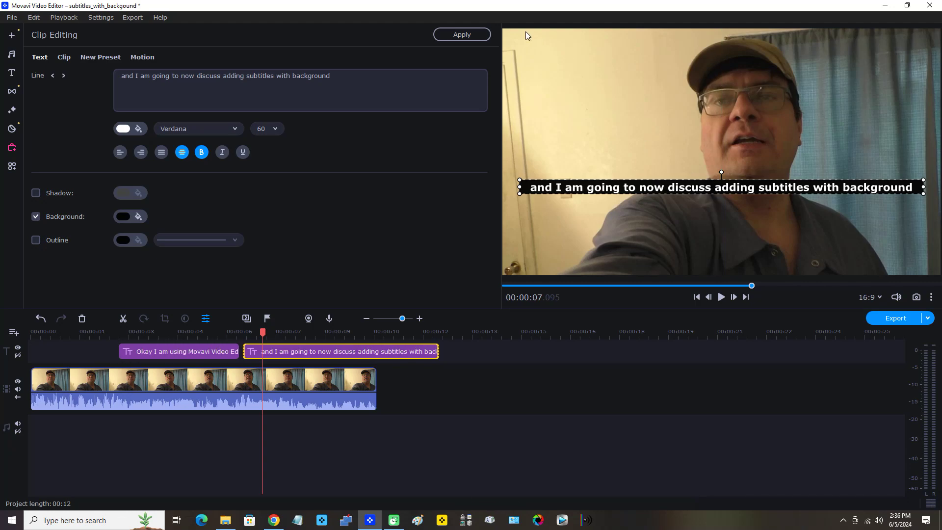
pyautogui.click(468, 36)
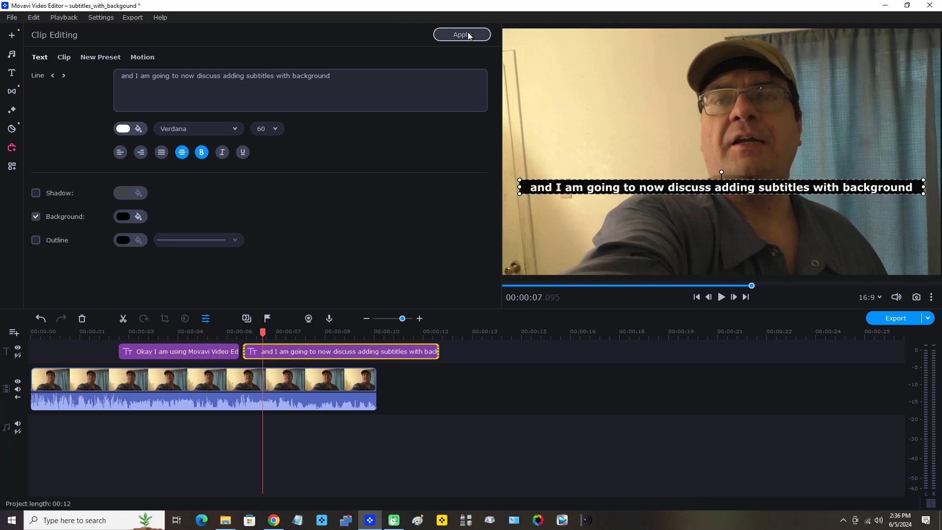
pyautogui.click(468, 35)
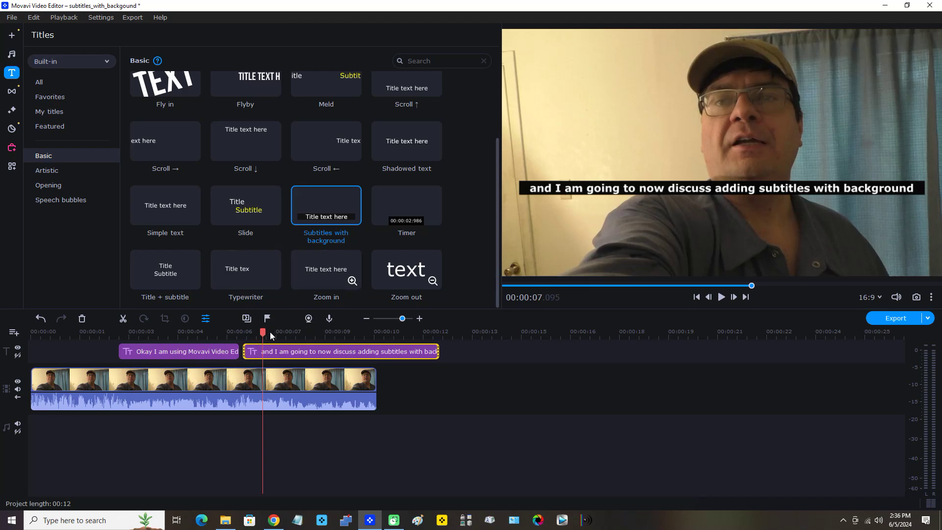
# Move the playhead to 00:00:09.885, inside the second caption clip where the video ends
pyautogui.moveTo(263, 332); pyautogui.dragTo(263, 332)
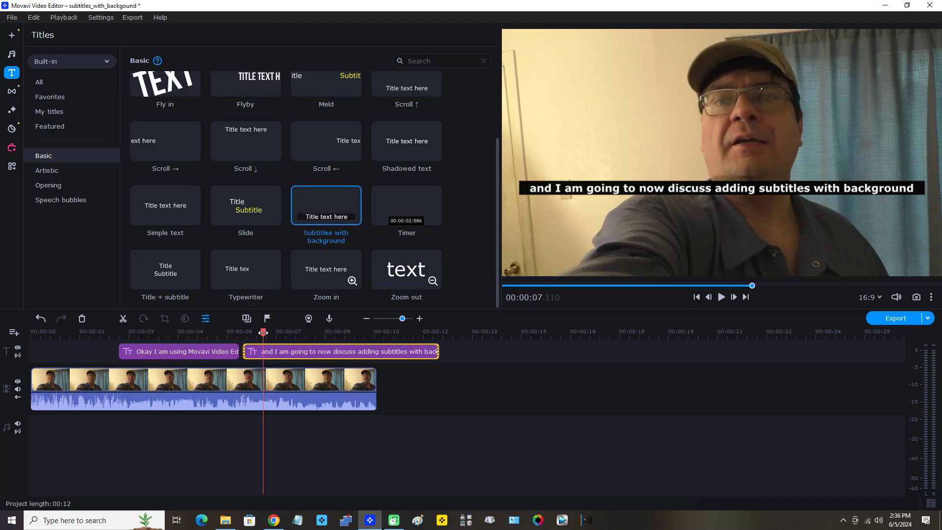
pyautogui.moveTo(263, 332); pyautogui.dragTo(352, 343)
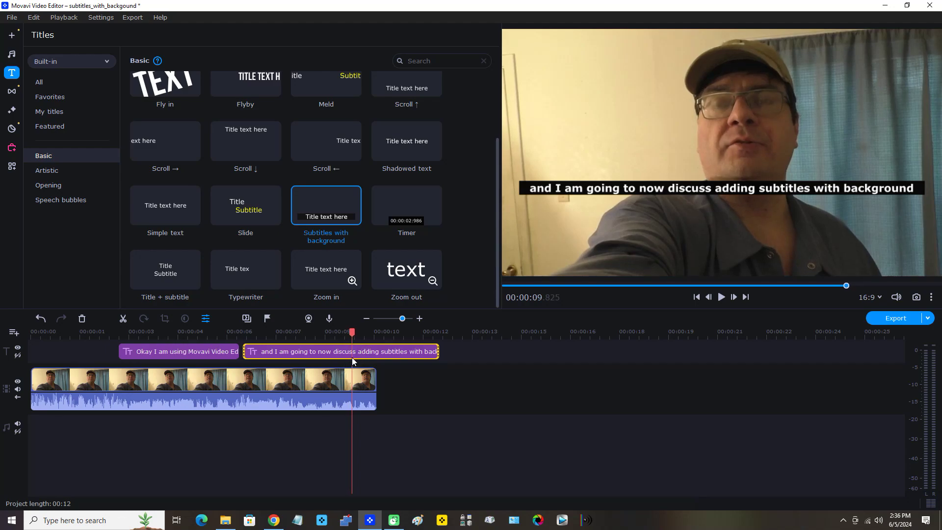
pyautogui.click(354, 354)
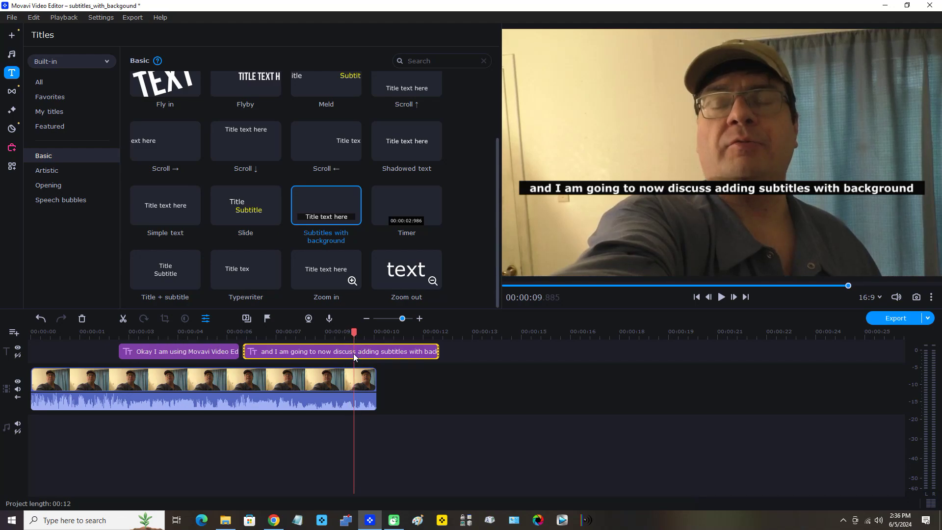
# Split the second caption at the playhead and delete its trailing piece, leaving the project 00:10
pyautogui.rightClick(353, 355)
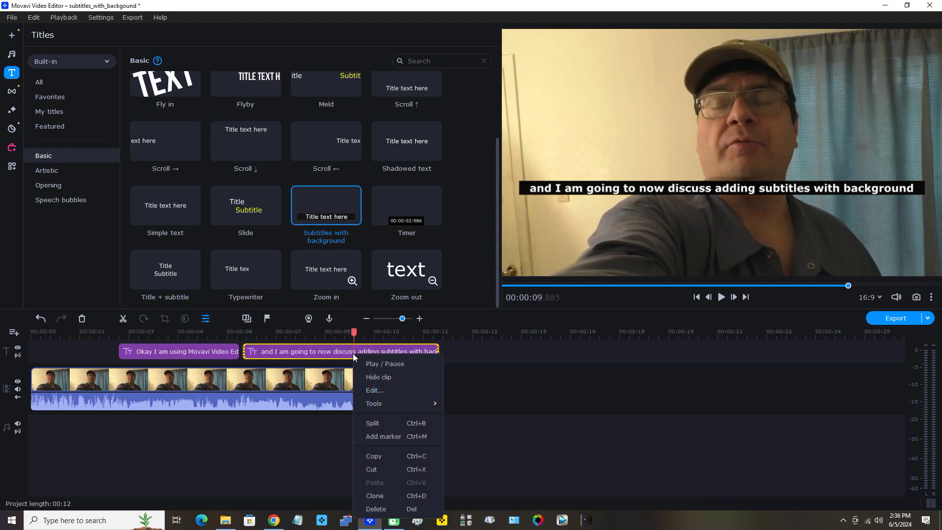
pyautogui.click(380, 424)
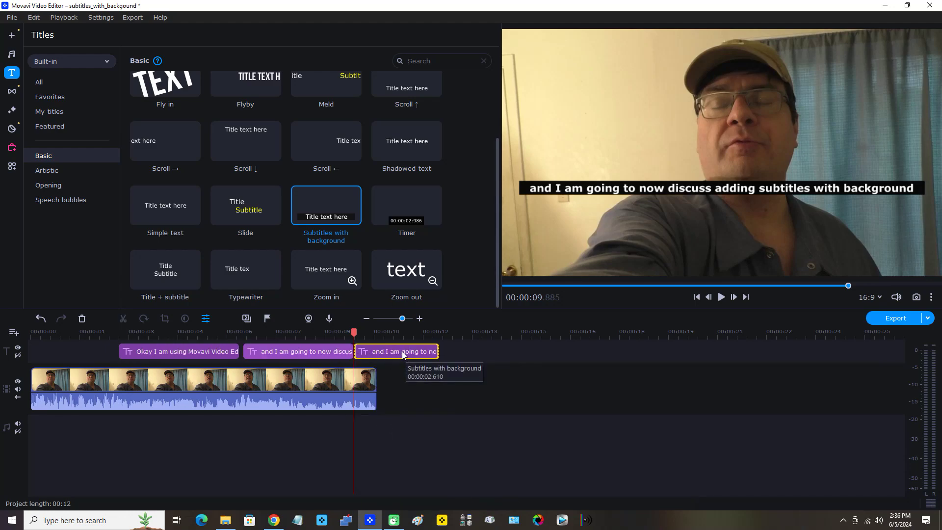
pyautogui.click(394, 352)
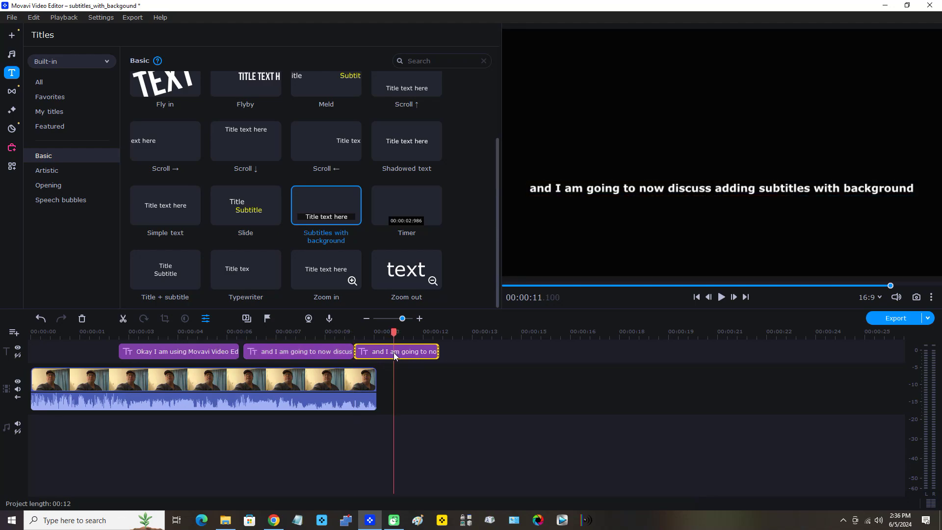
pyautogui.rightClick(393, 353)
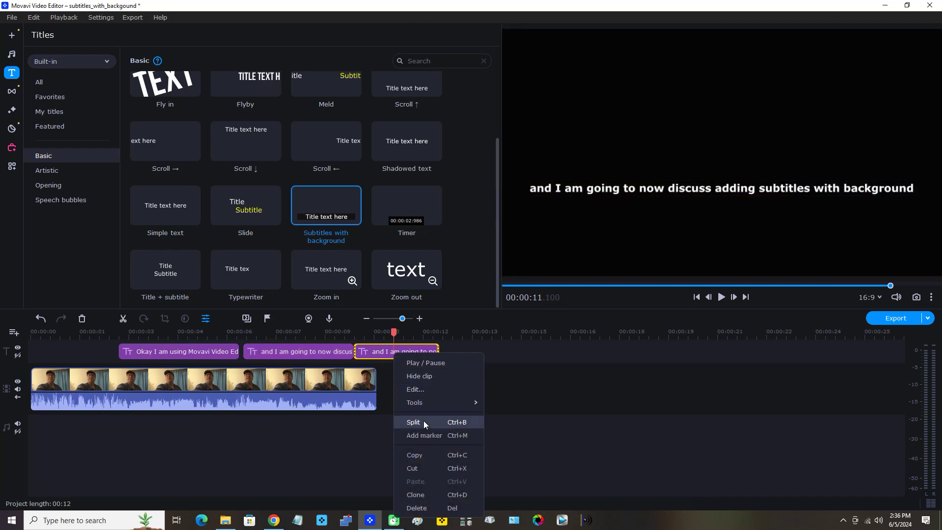
pyautogui.click(428, 508)
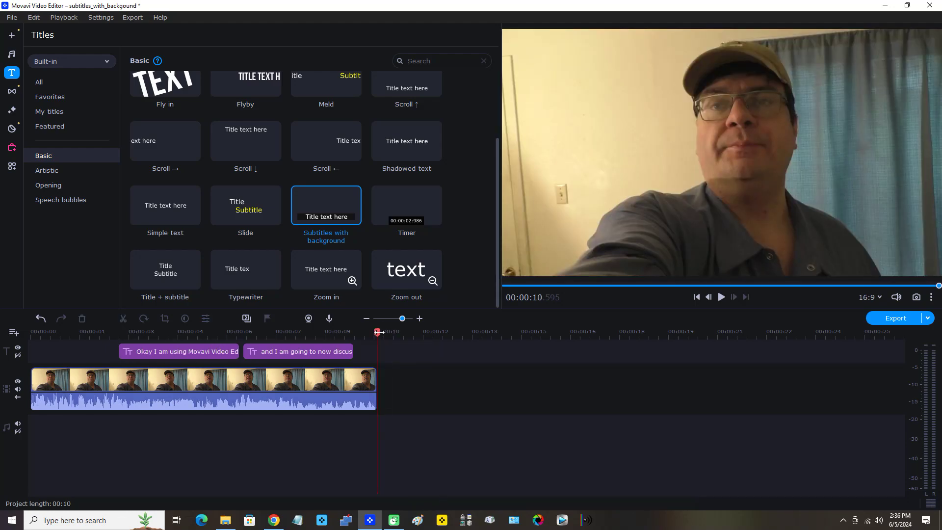
pyautogui.moveTo(377, 333); pyautogui.dragTo(241, 350)
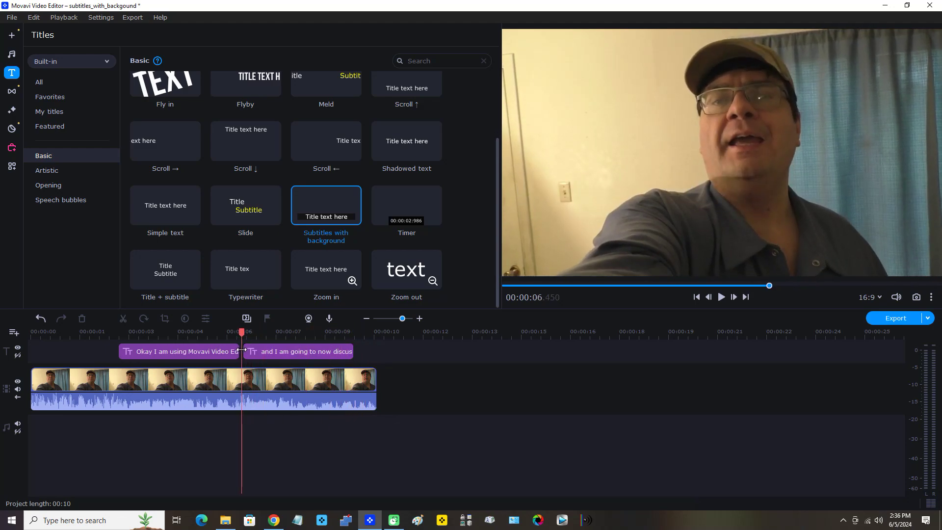
pyautogui.click(726, 296)
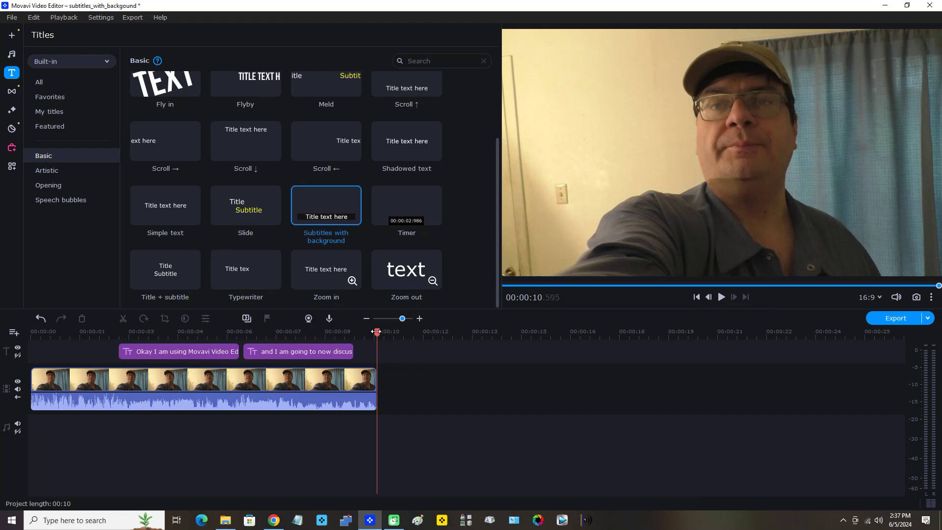
pyautogui.moveTo(376, 332); pyautogui.dragTo(373, 332)
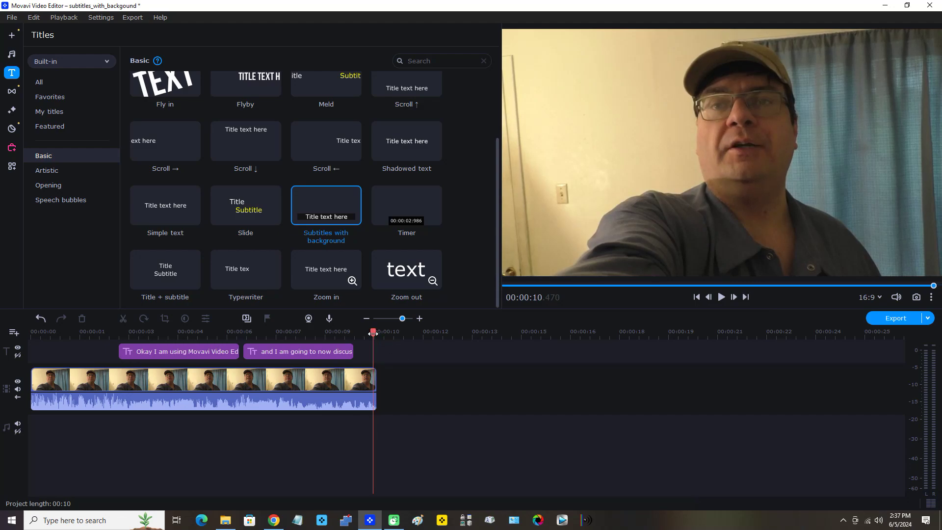
pyautogui.moveTo(372, 332); pyautogui.dragTo(5, 345)
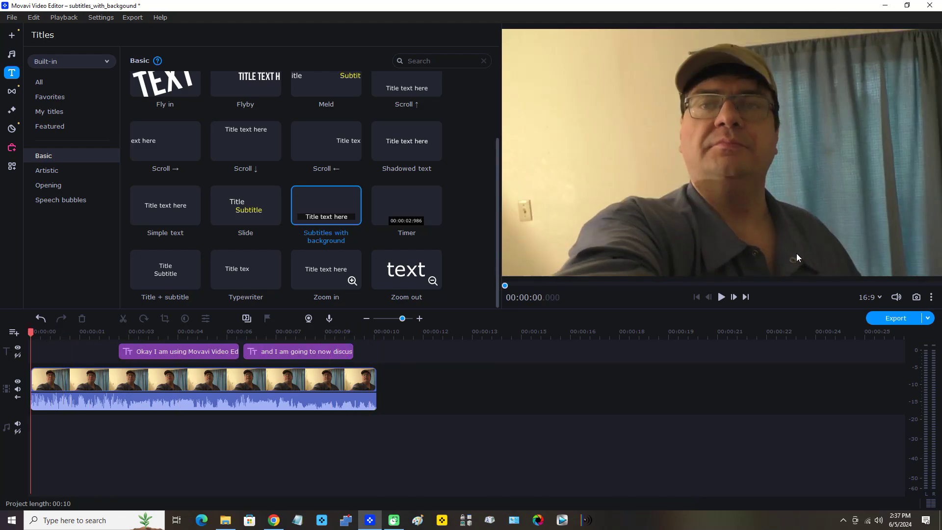
pyautogui.click(721, 298)
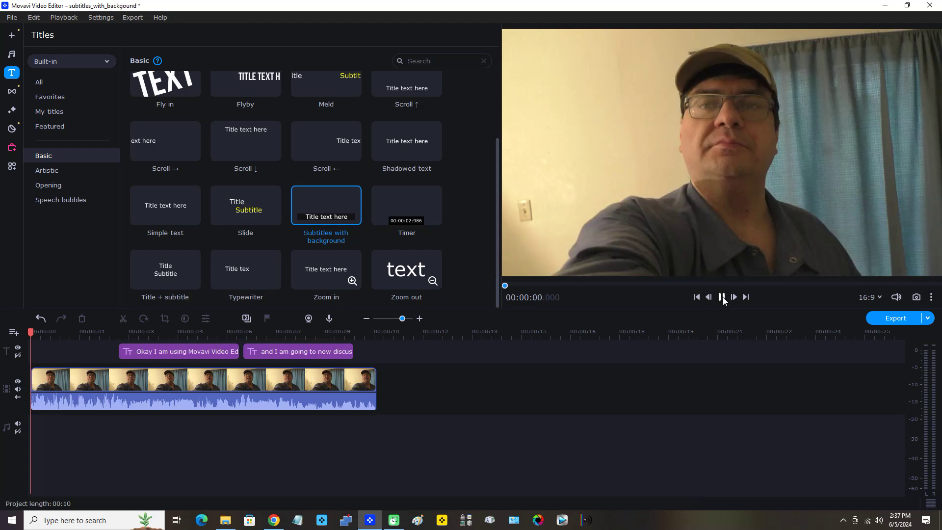